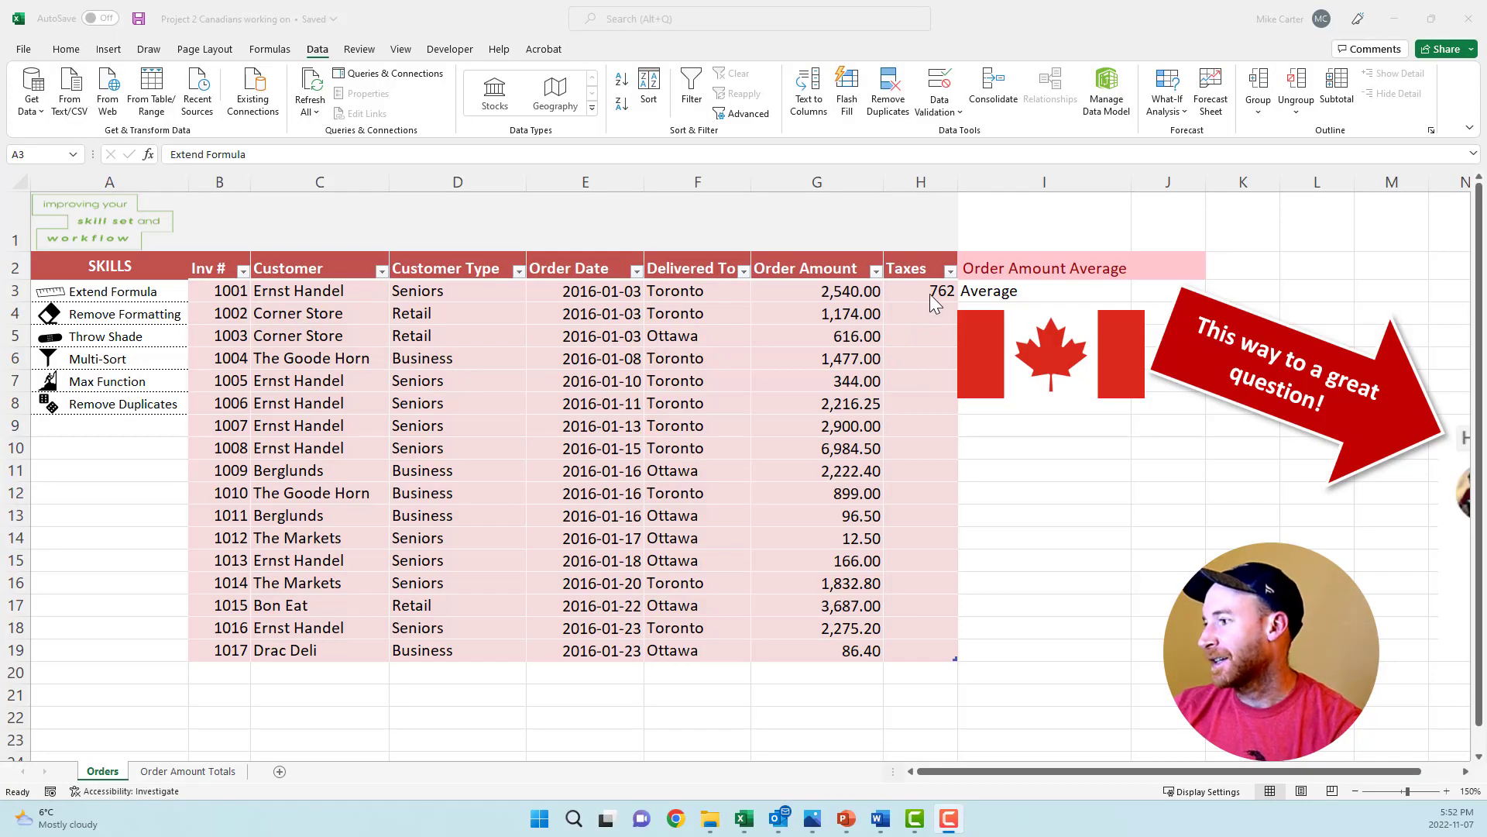
Fill the Taxes formula from H3 down through row 19 of the Orders table.
click(931, 291)
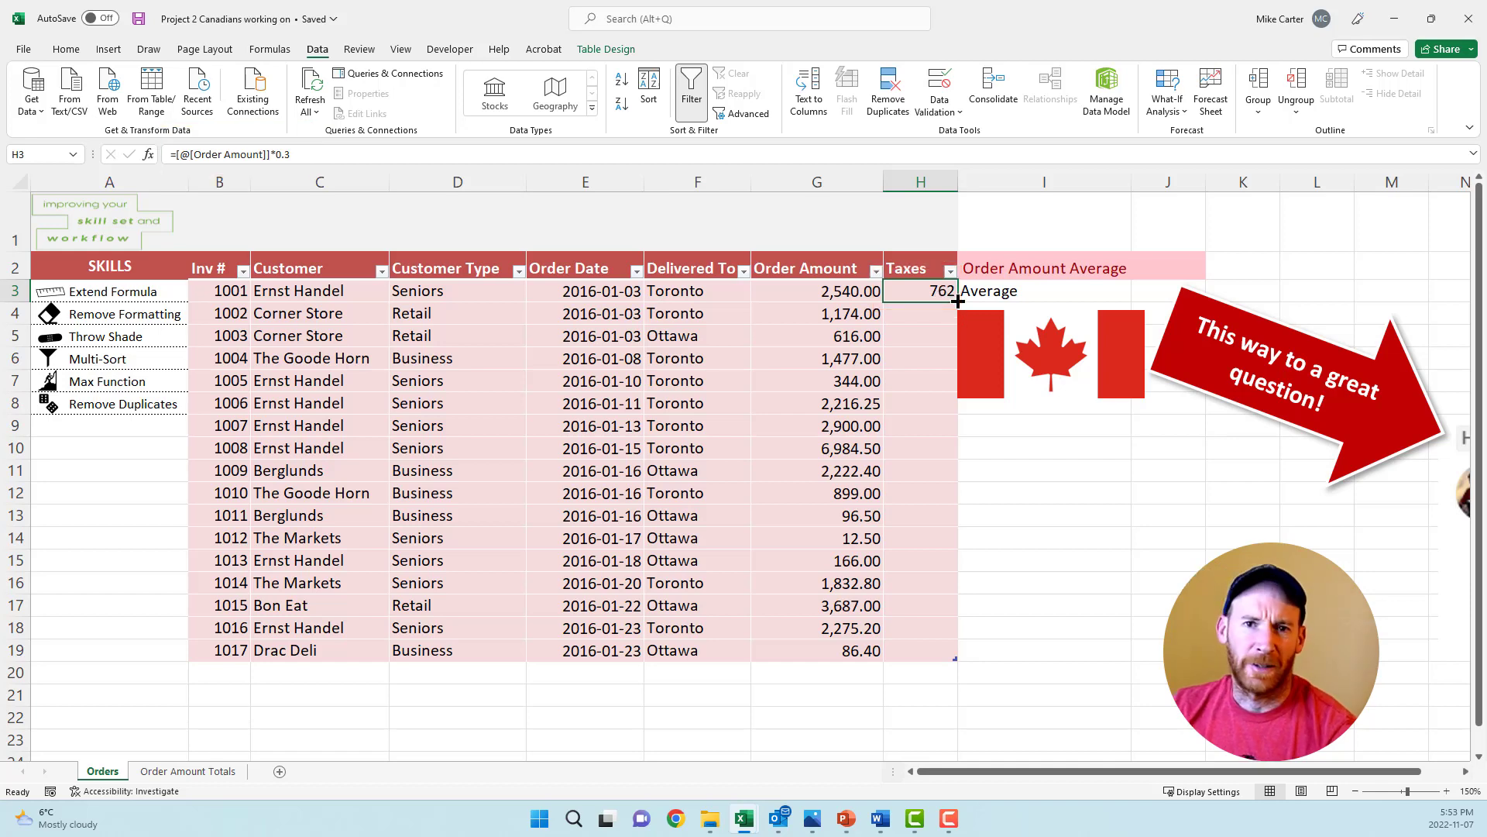
drag(957, 302, 969, 664)
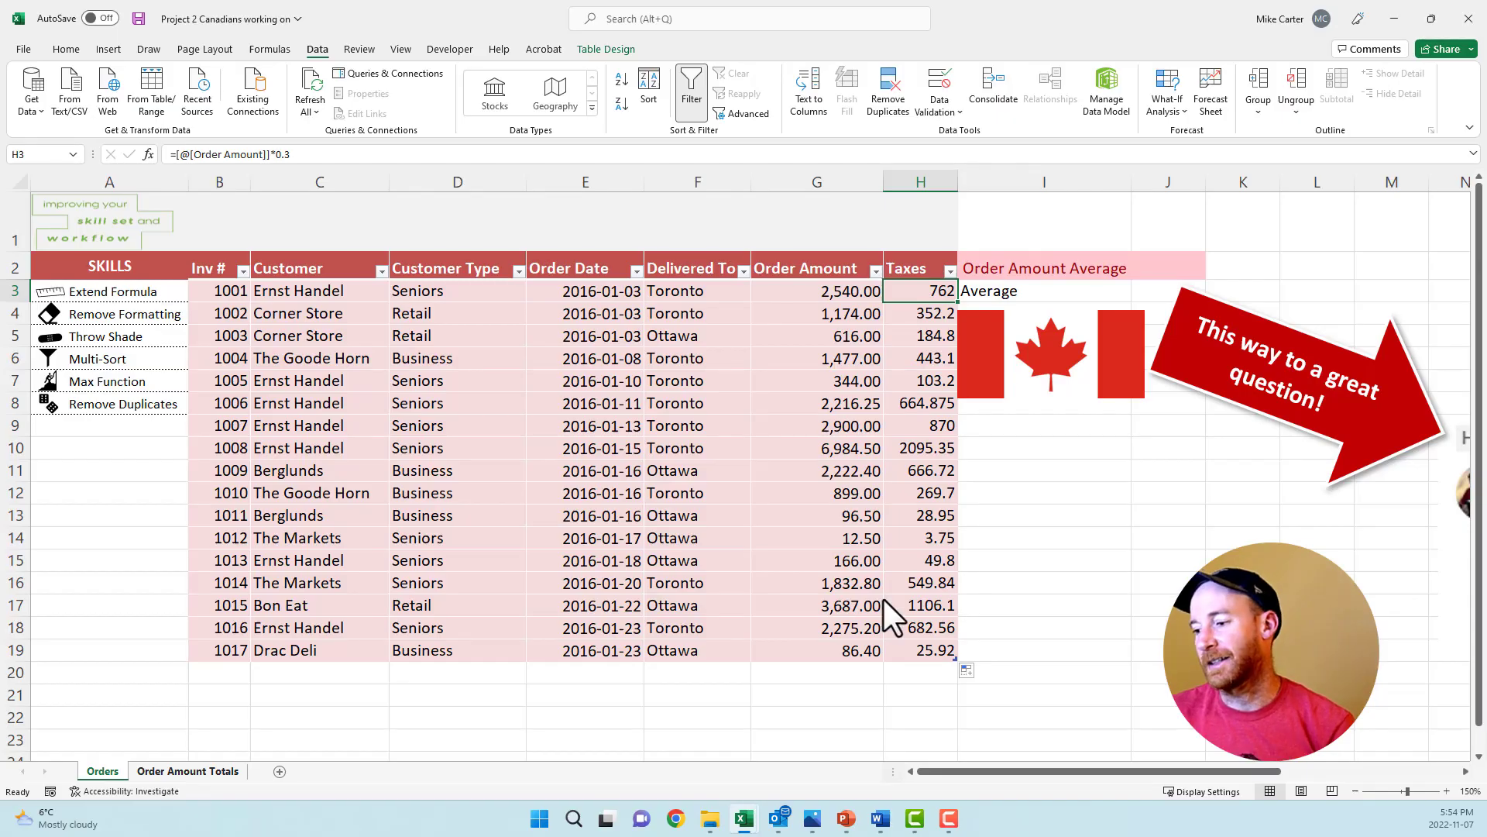
On the Order Amount Totals sheet, inspect the Net Amount formula in H3.
click(215, 770)
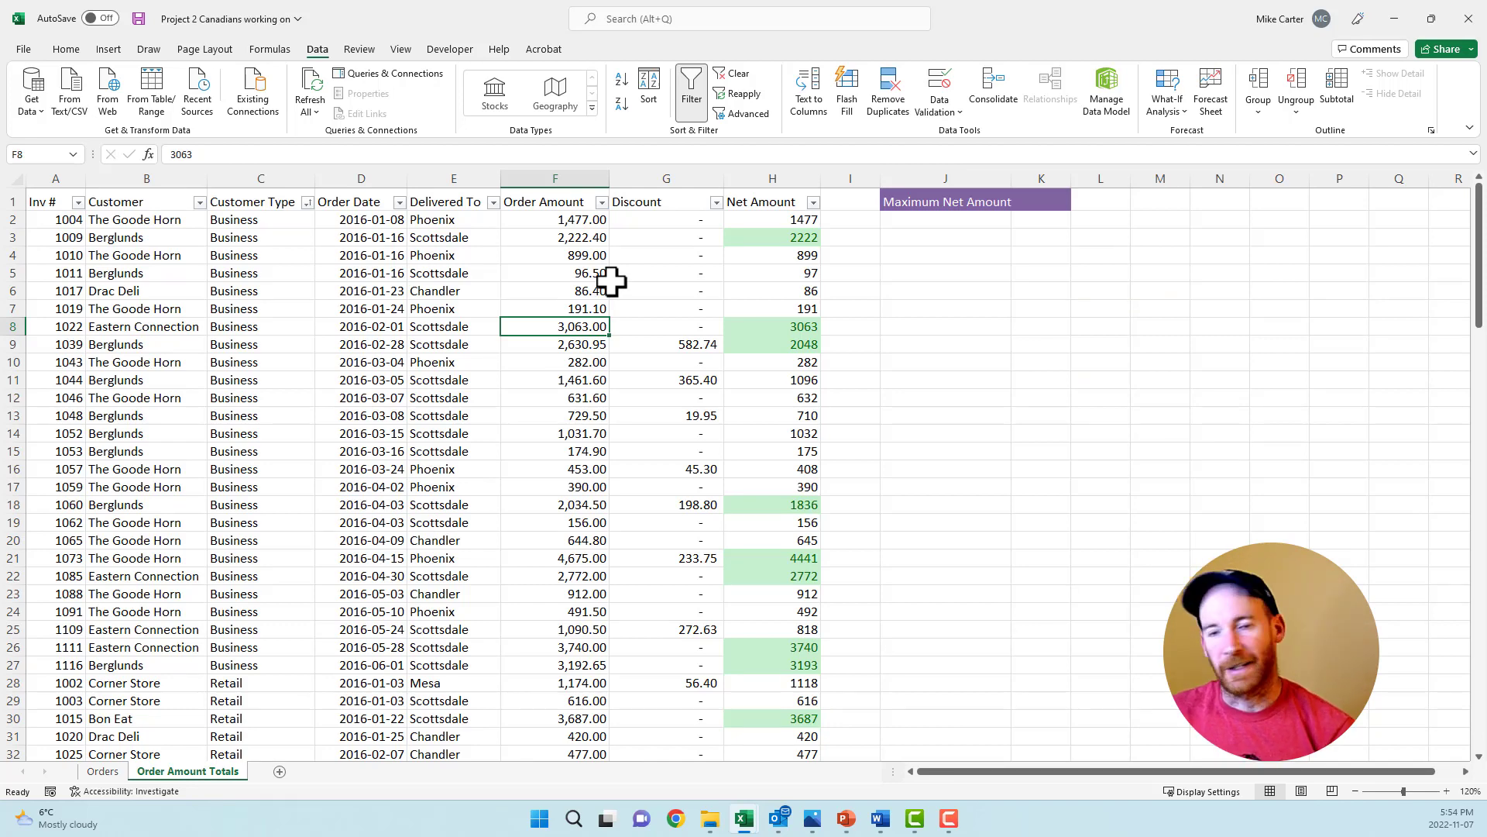
click(777, 240)
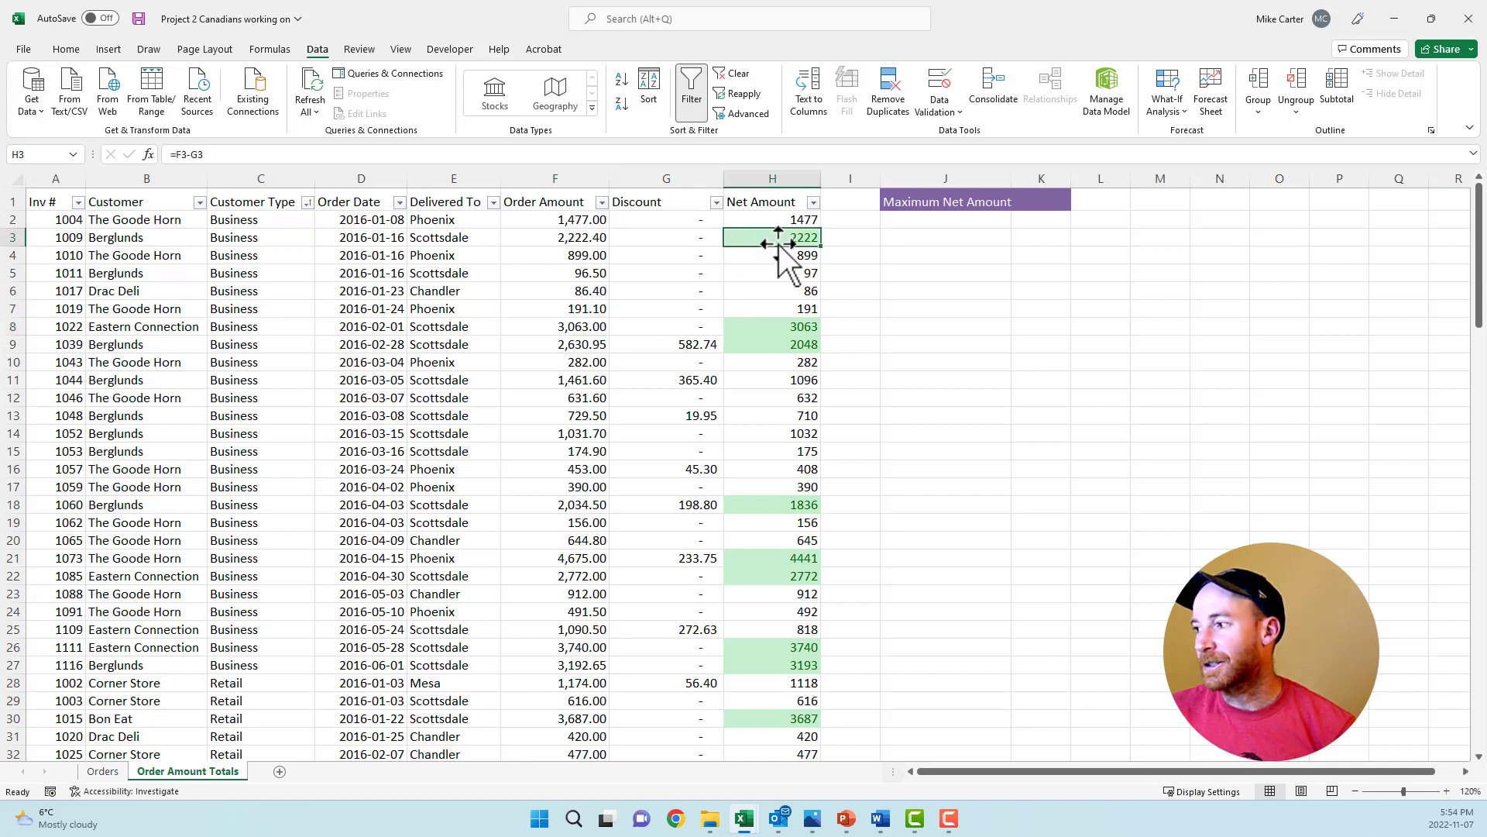
click(515, 266)
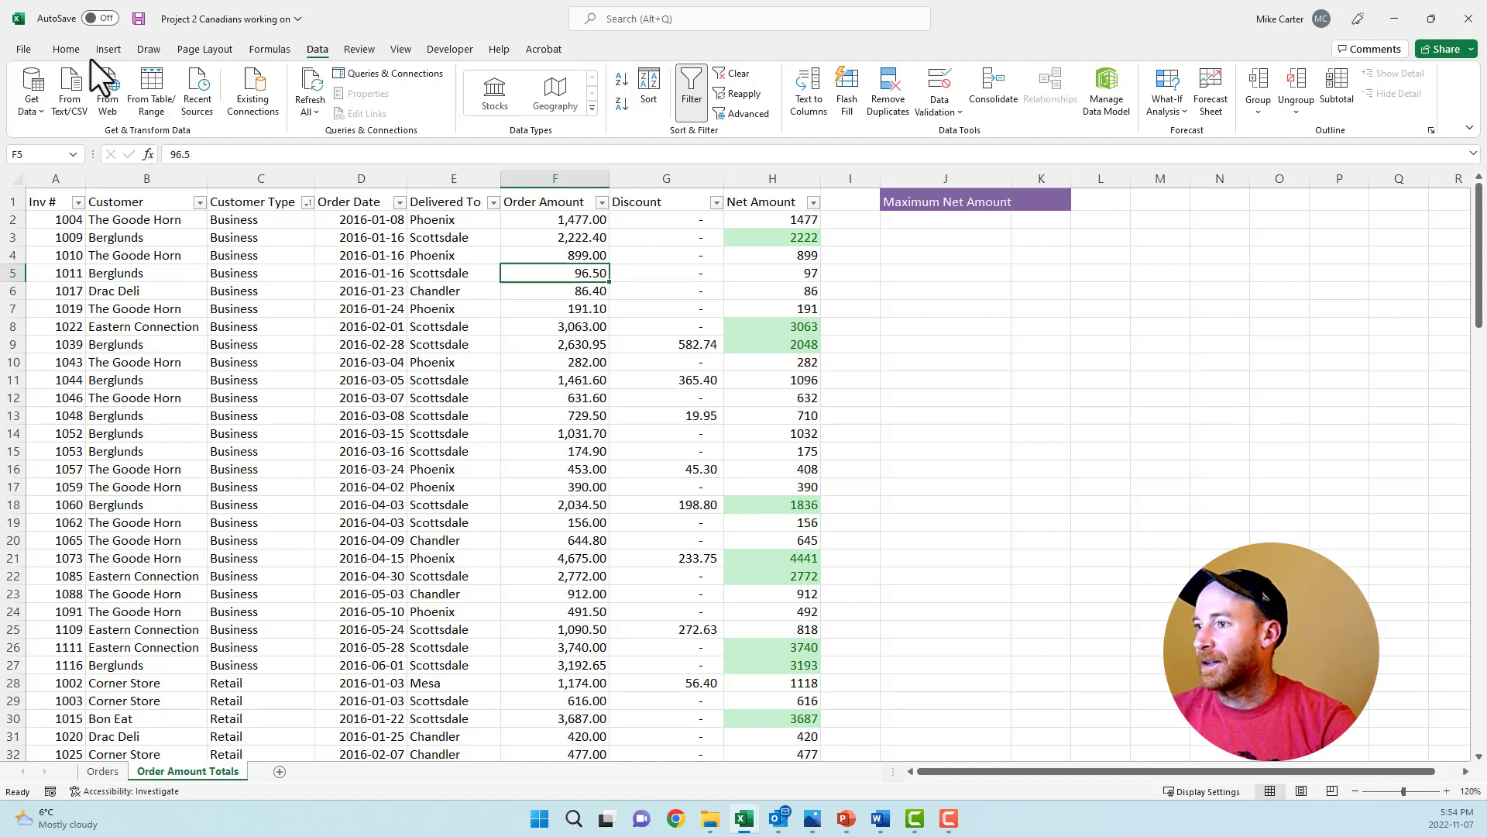
Clear all conditional formatting rules from the entire sheet.
click(67, 48)
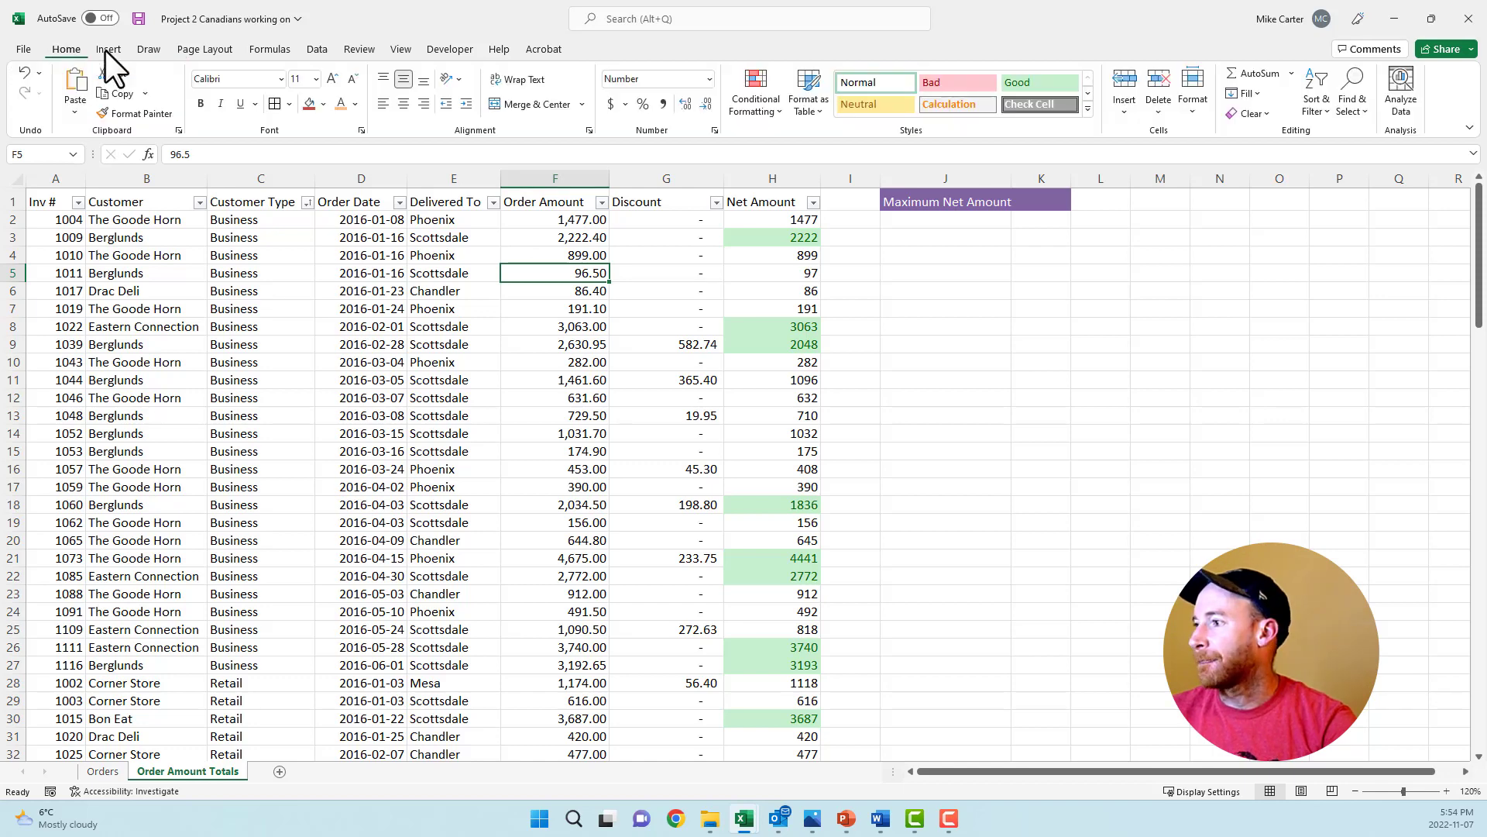
click(778, 116)
mouse_move(791, 345)
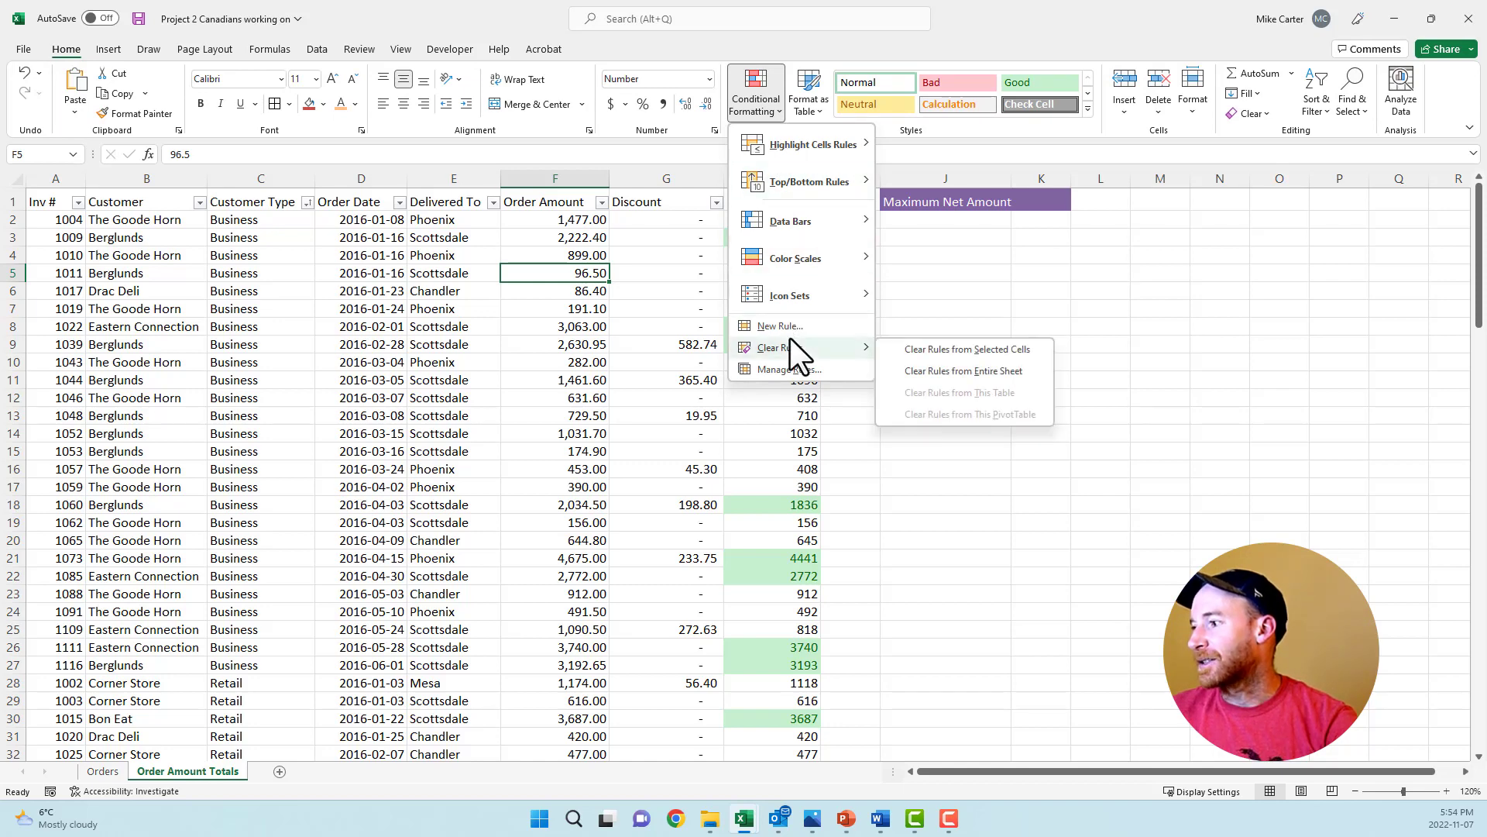
click(1031, 375)
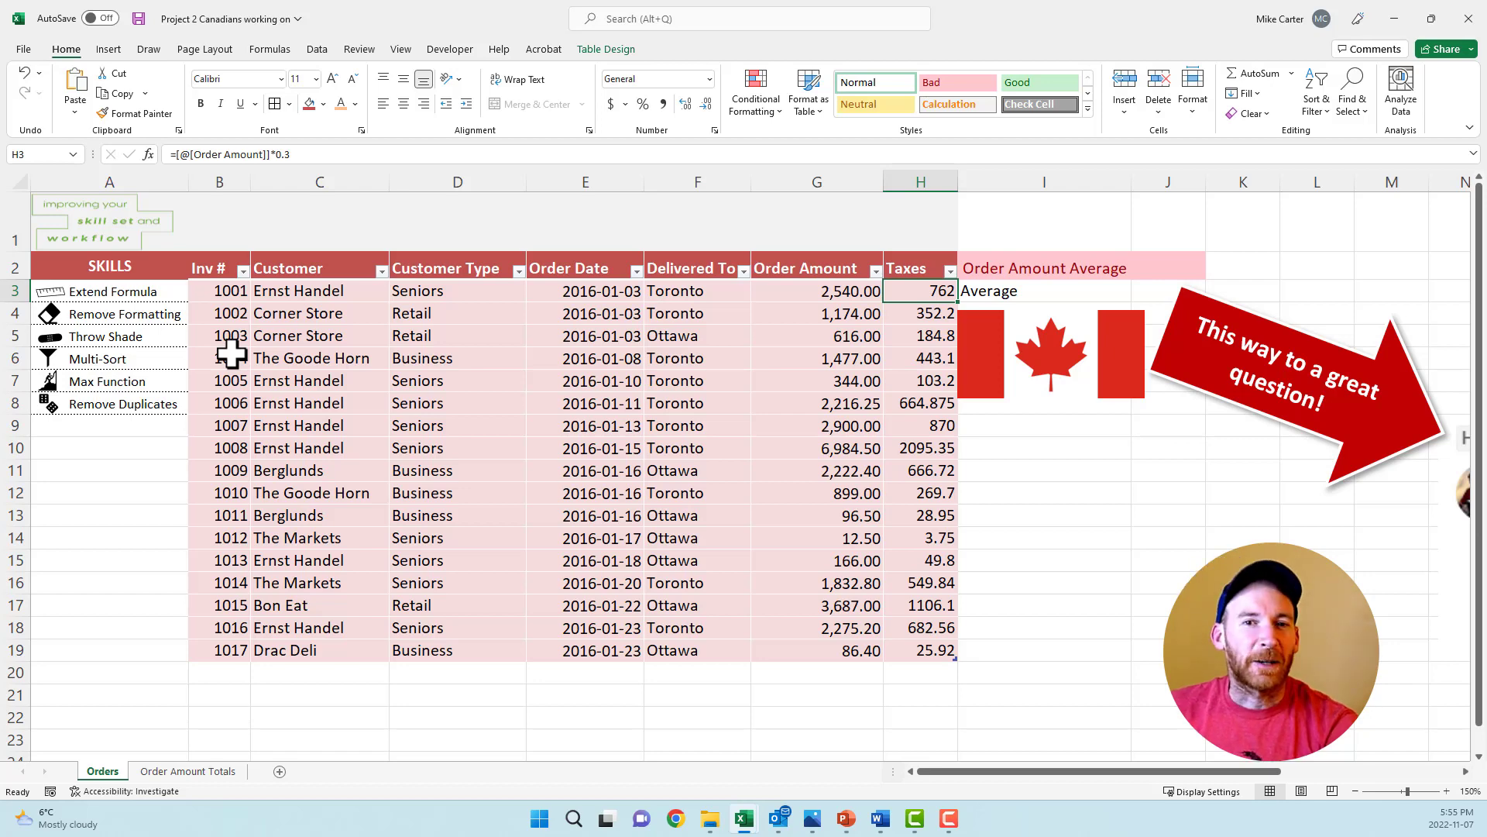
On the Orders sheet, select B3:D4 and then the table row for invoice 1003.
click(219, 291)
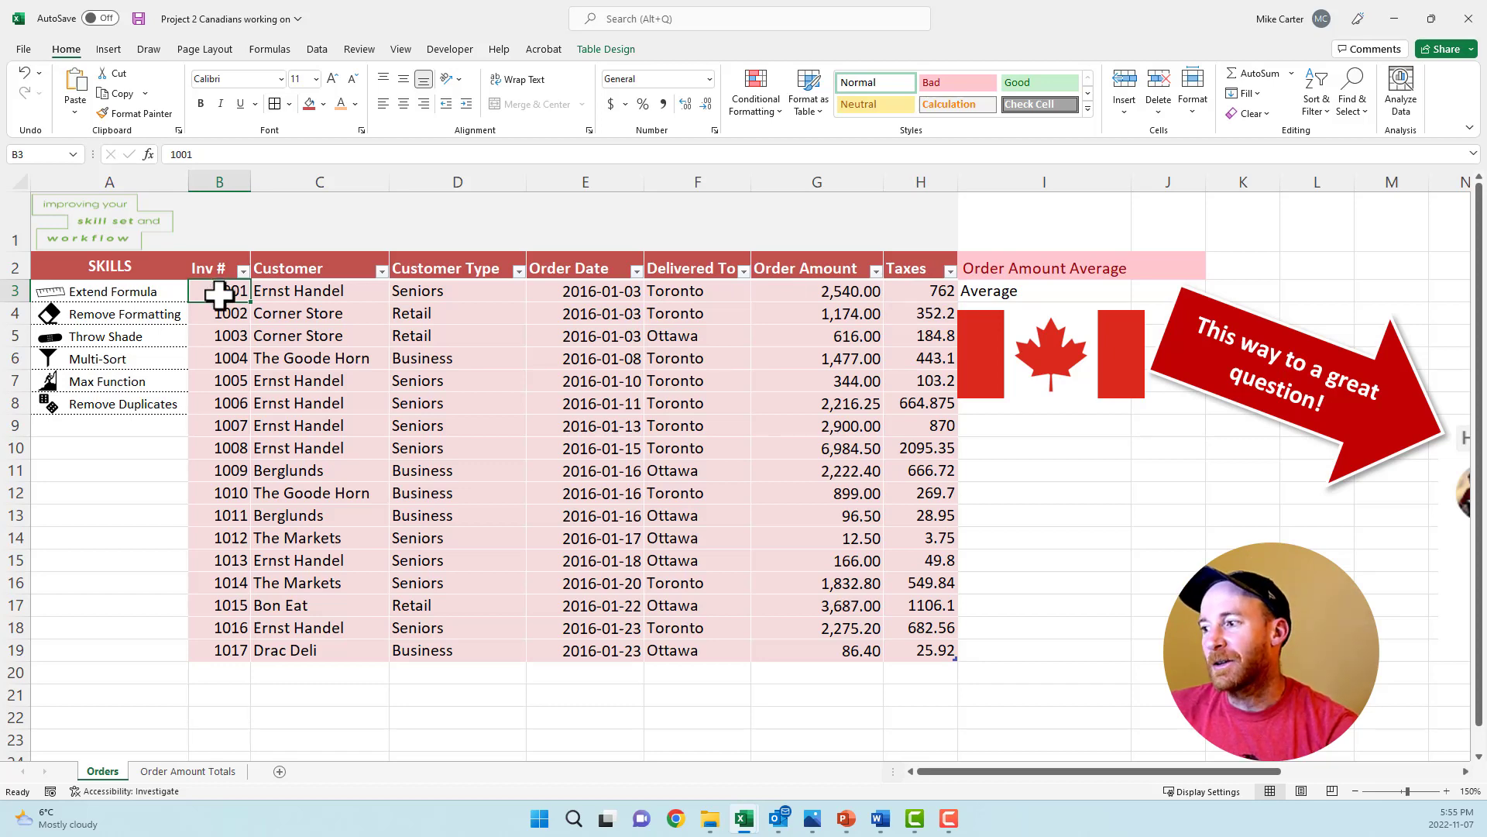
drag(218, 290, 515, 314)
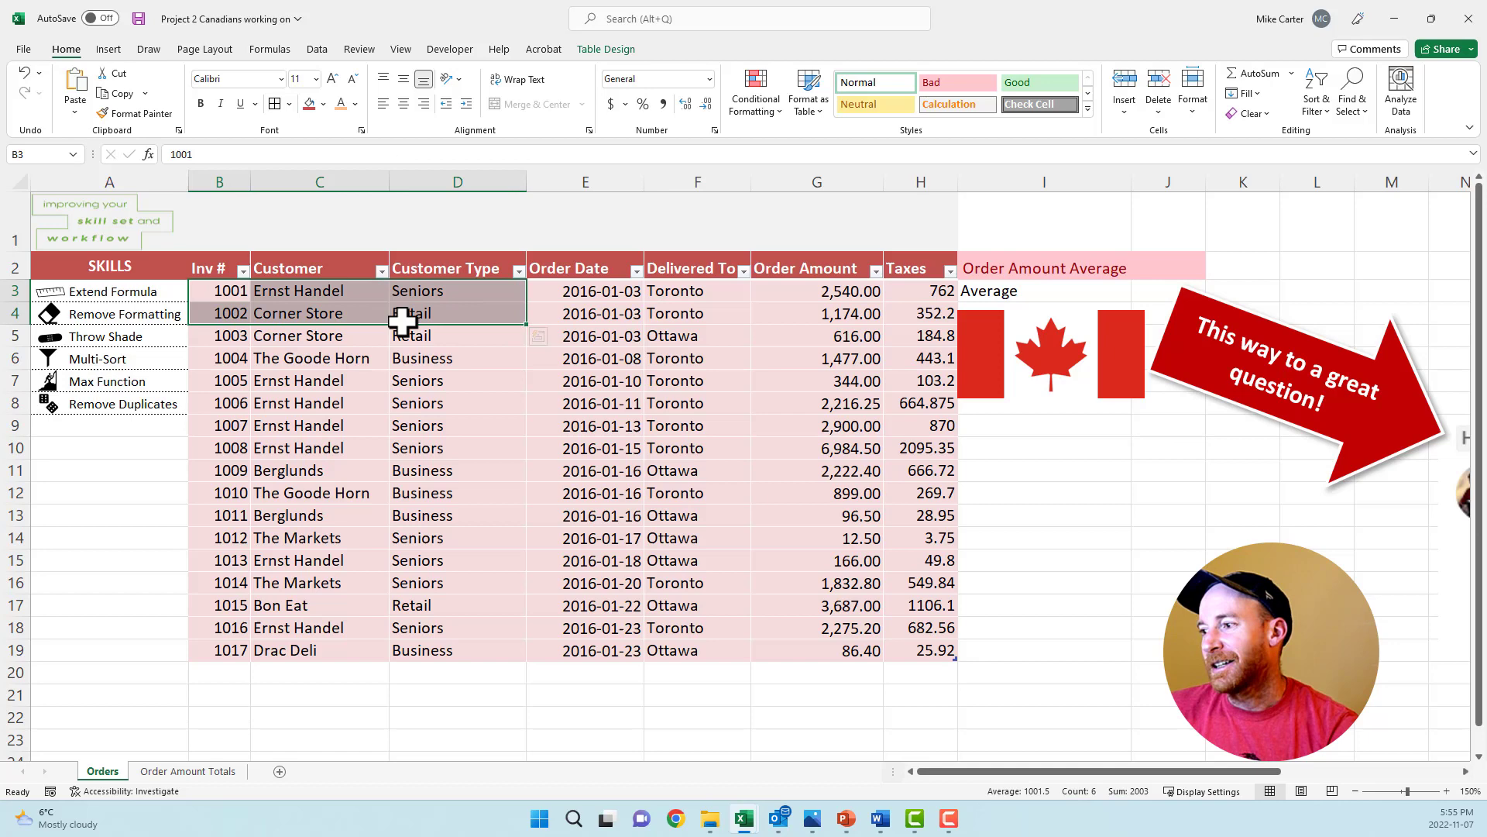
click(194, 336)
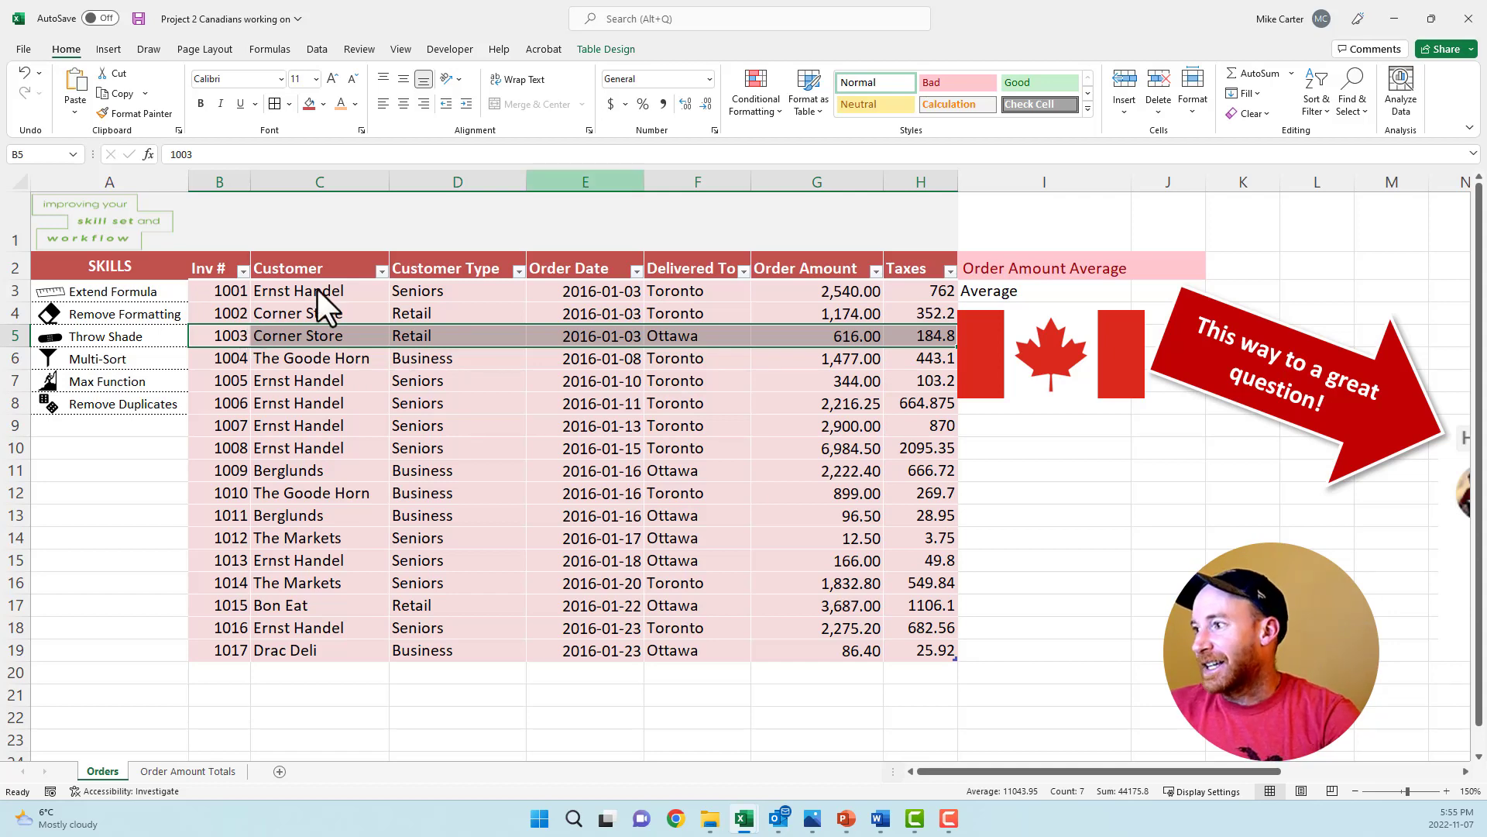
Turn on Banded Rows for the Orders table in Table Design.
click(612, 50)
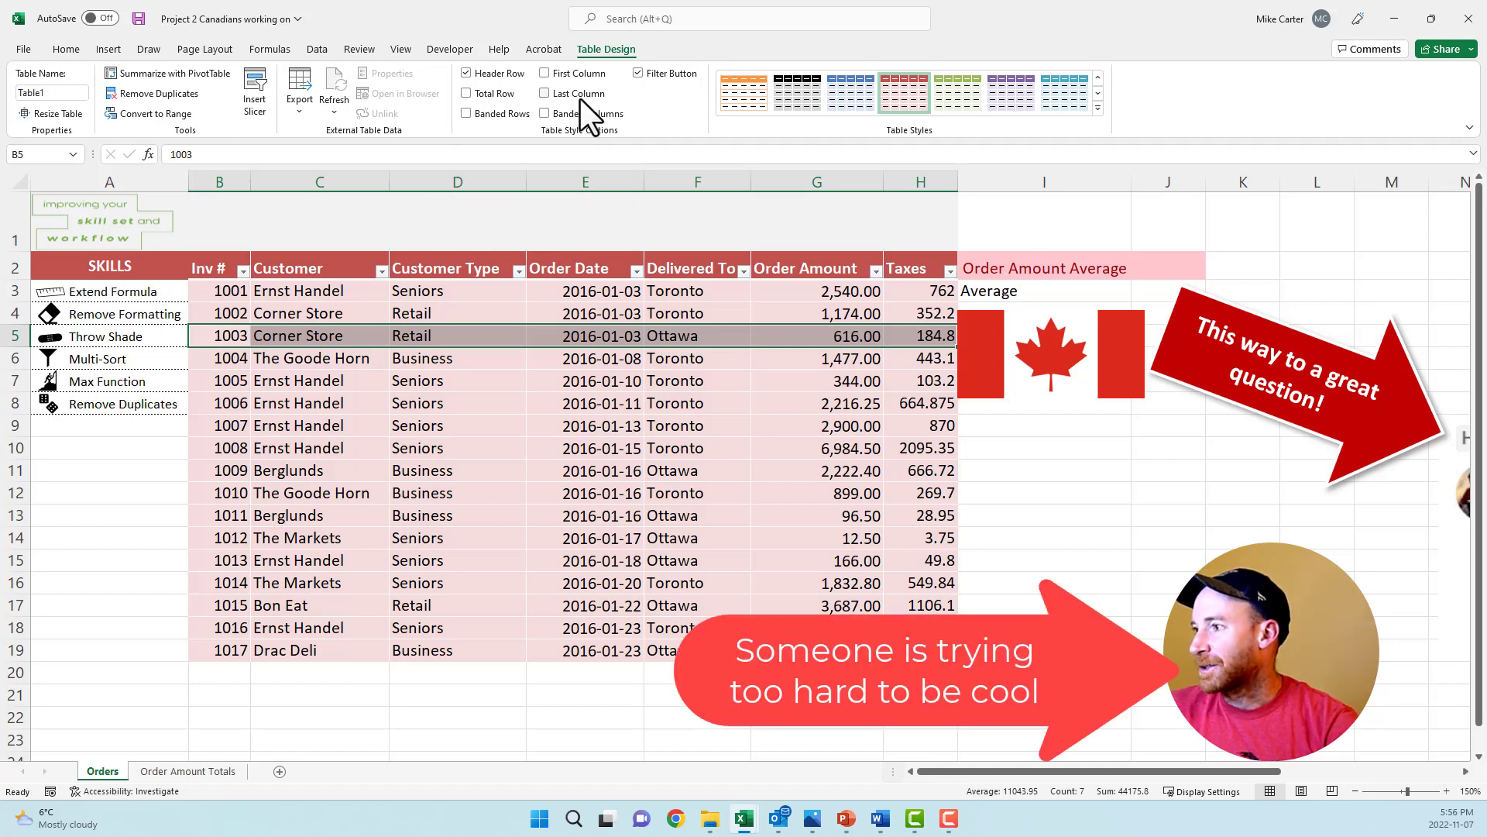
click(490, 115)
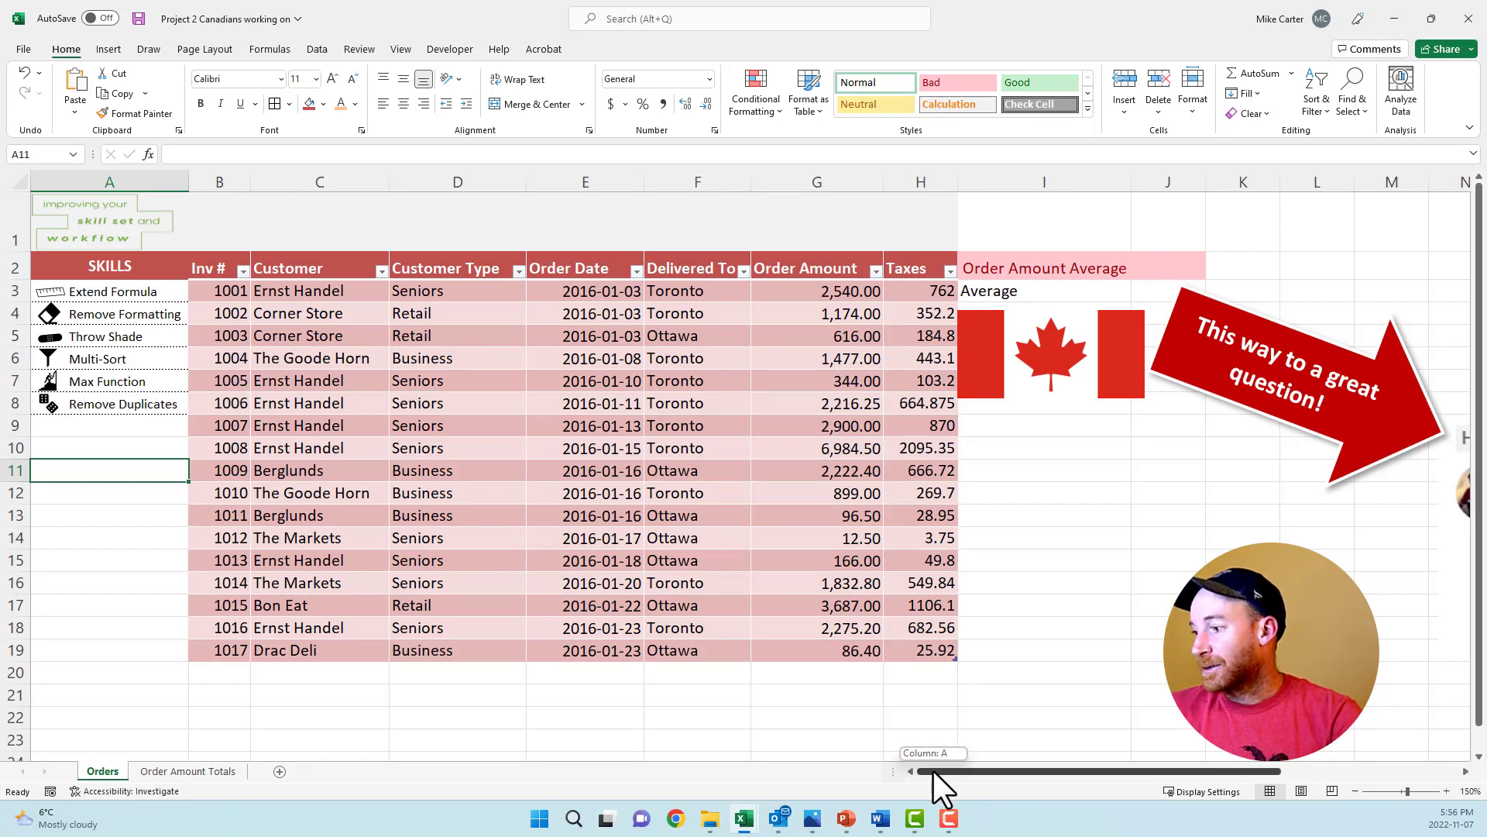
drag(932, 770, 1132, 771)
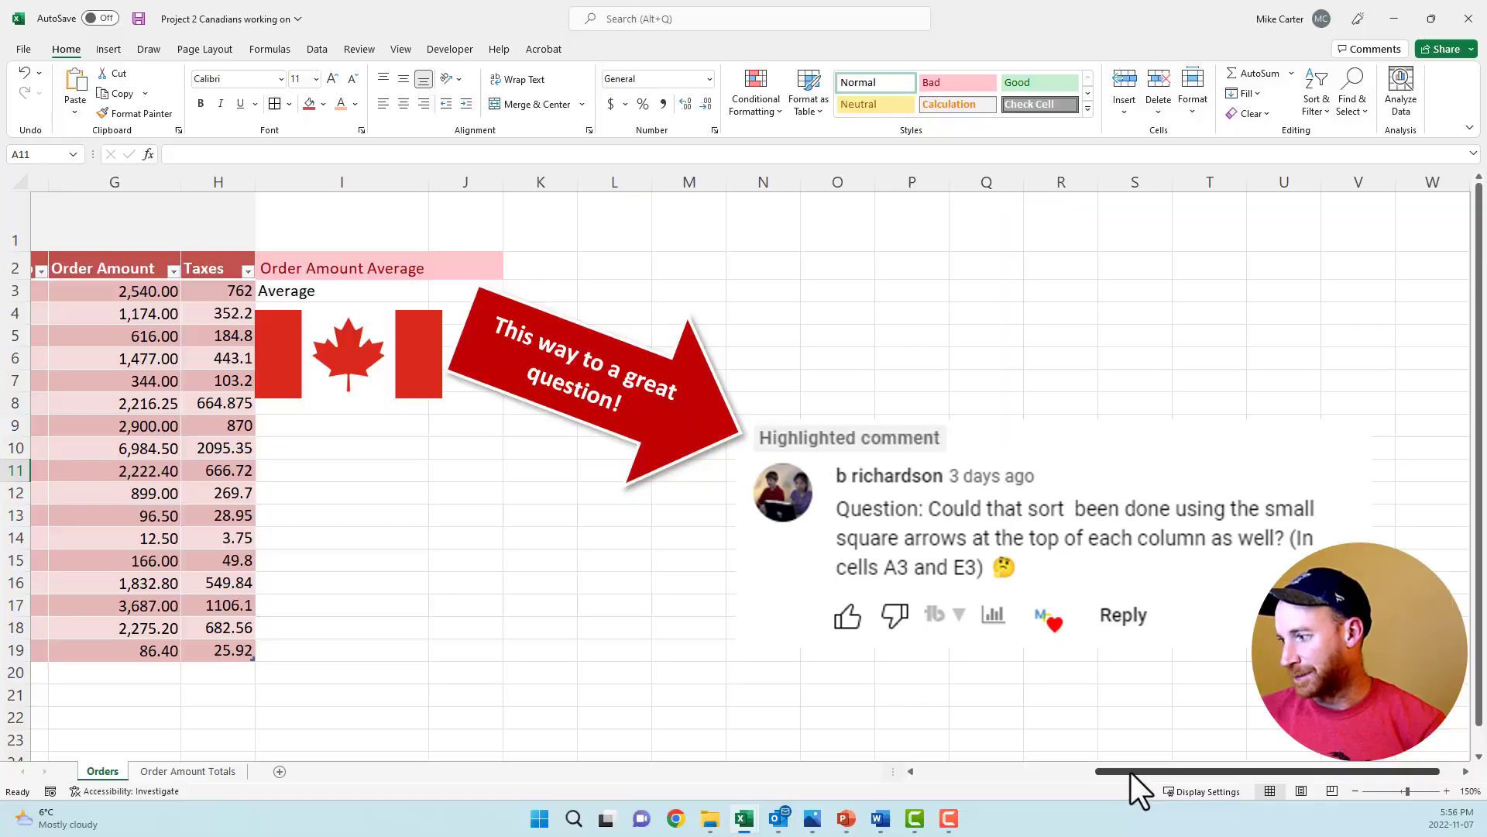
drag(1131, 772, 936, 782)
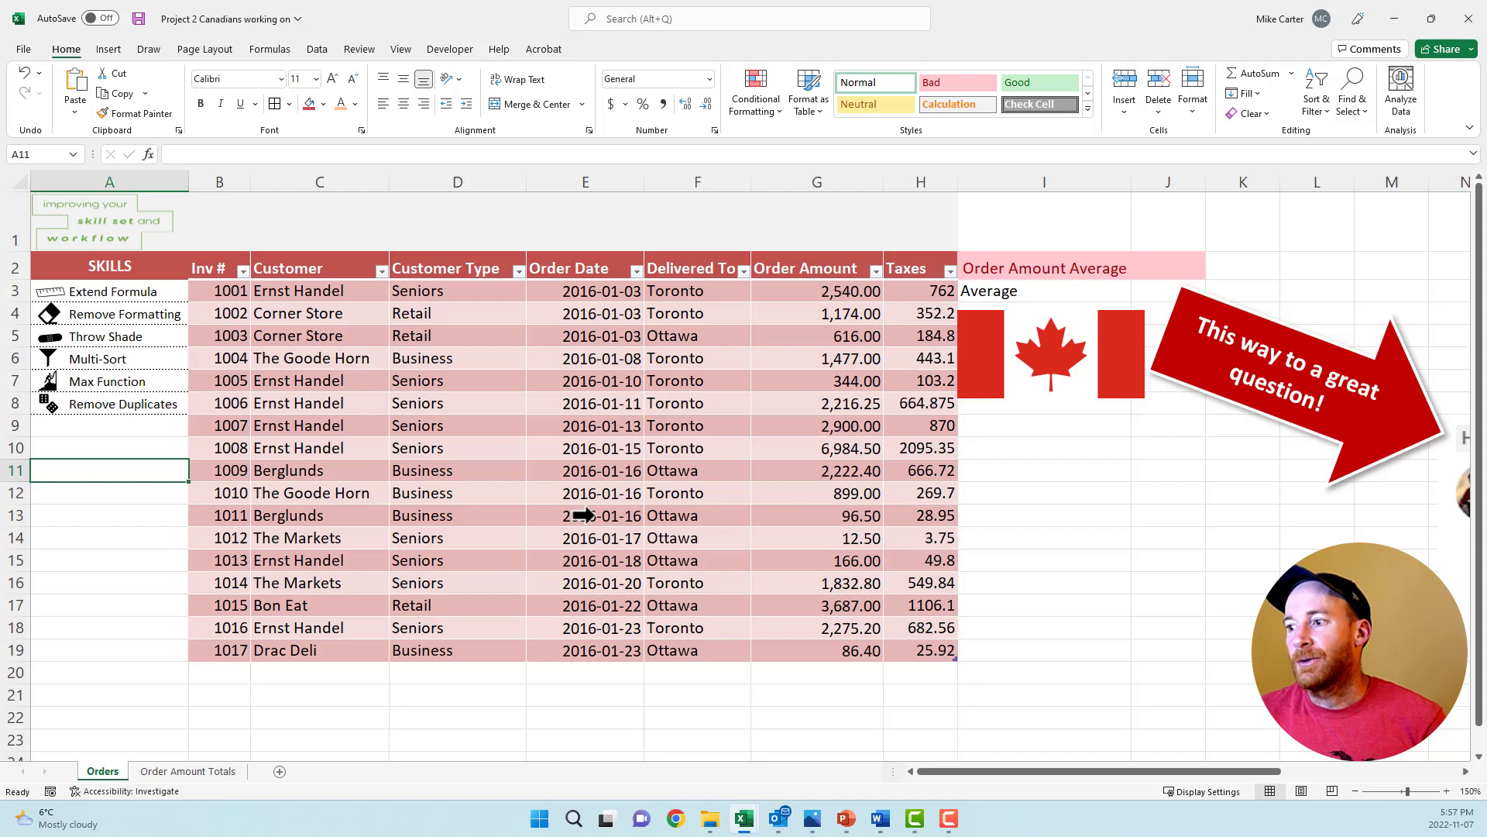
Browse the Customer filter options, close them without sorting, and go to Data tools.
click(382, 271)
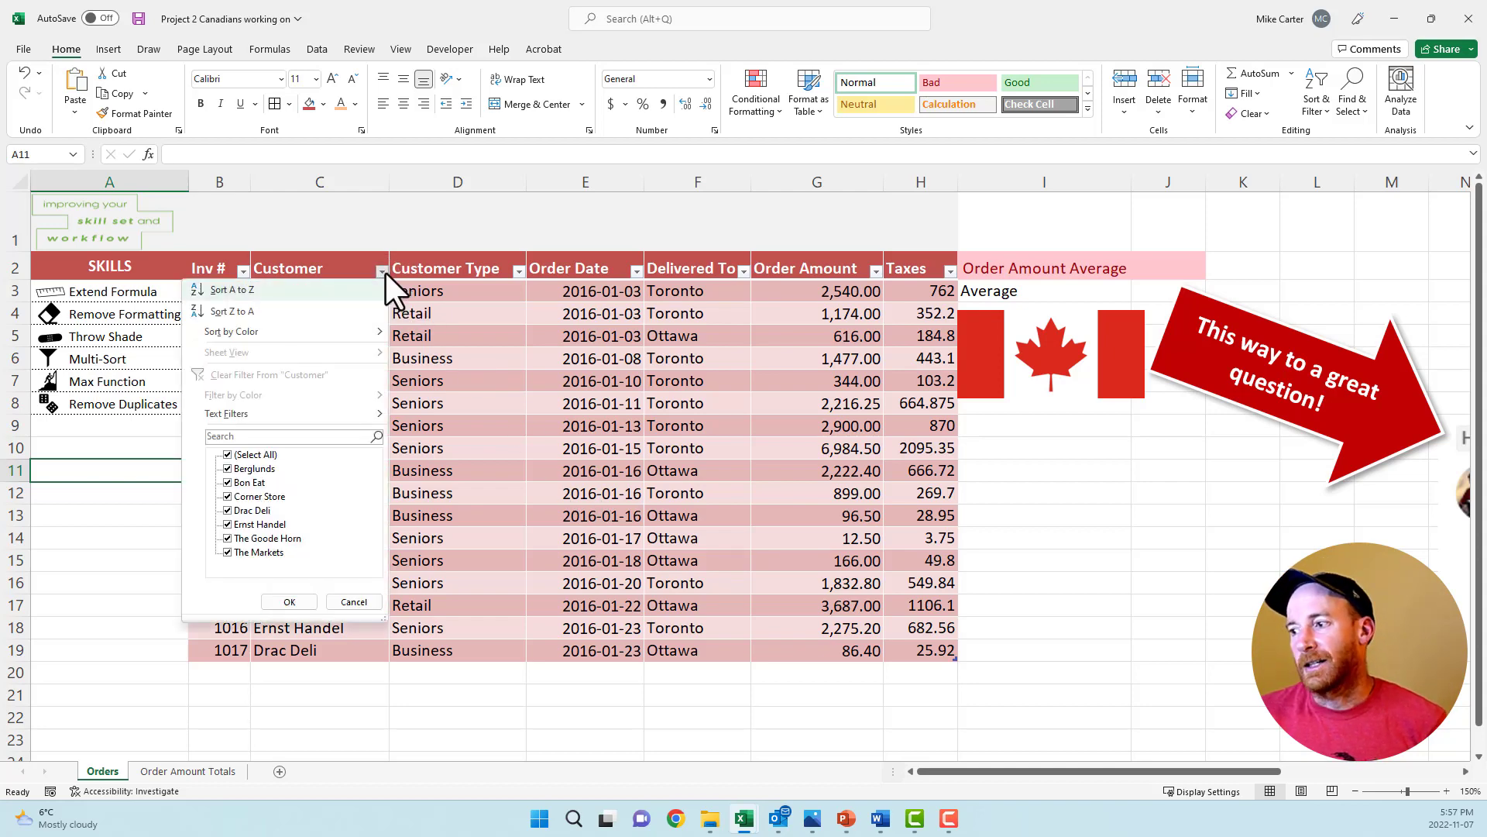
mouse_move(338, 341)
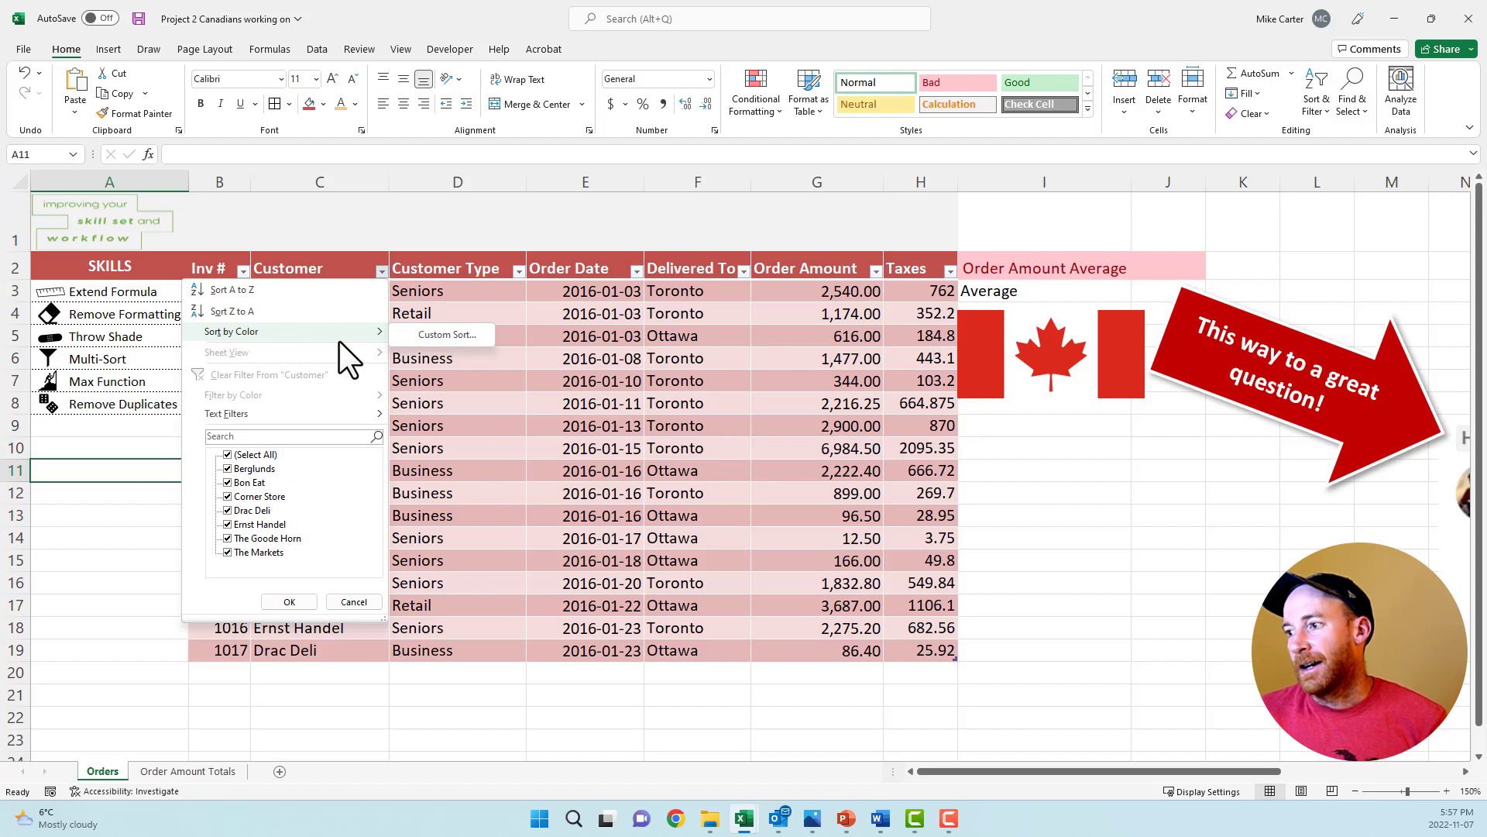
key(Up)
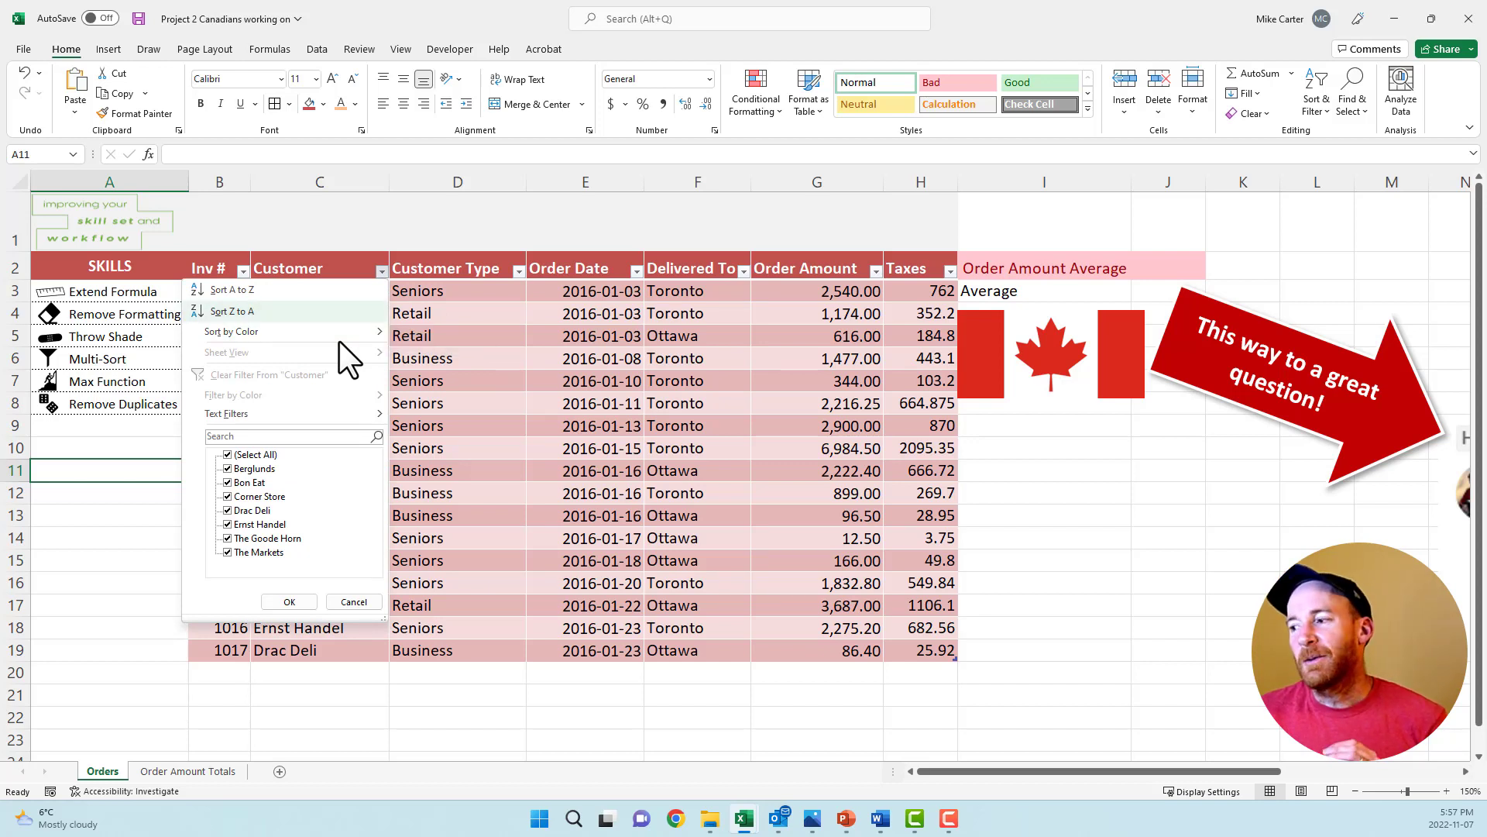
key(Up)
key(Up)
click(382, 271)
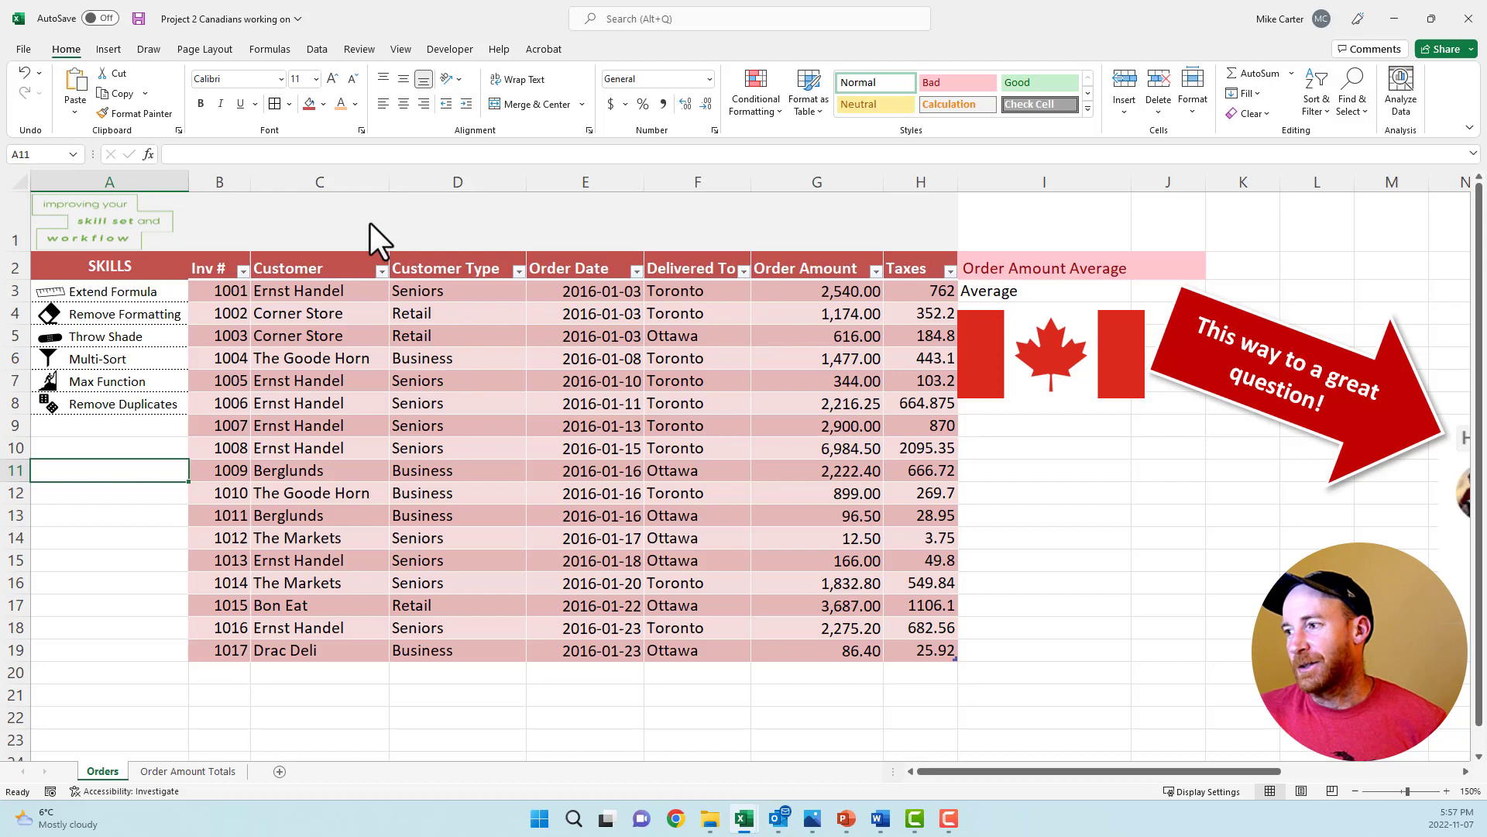
click(319, 46)
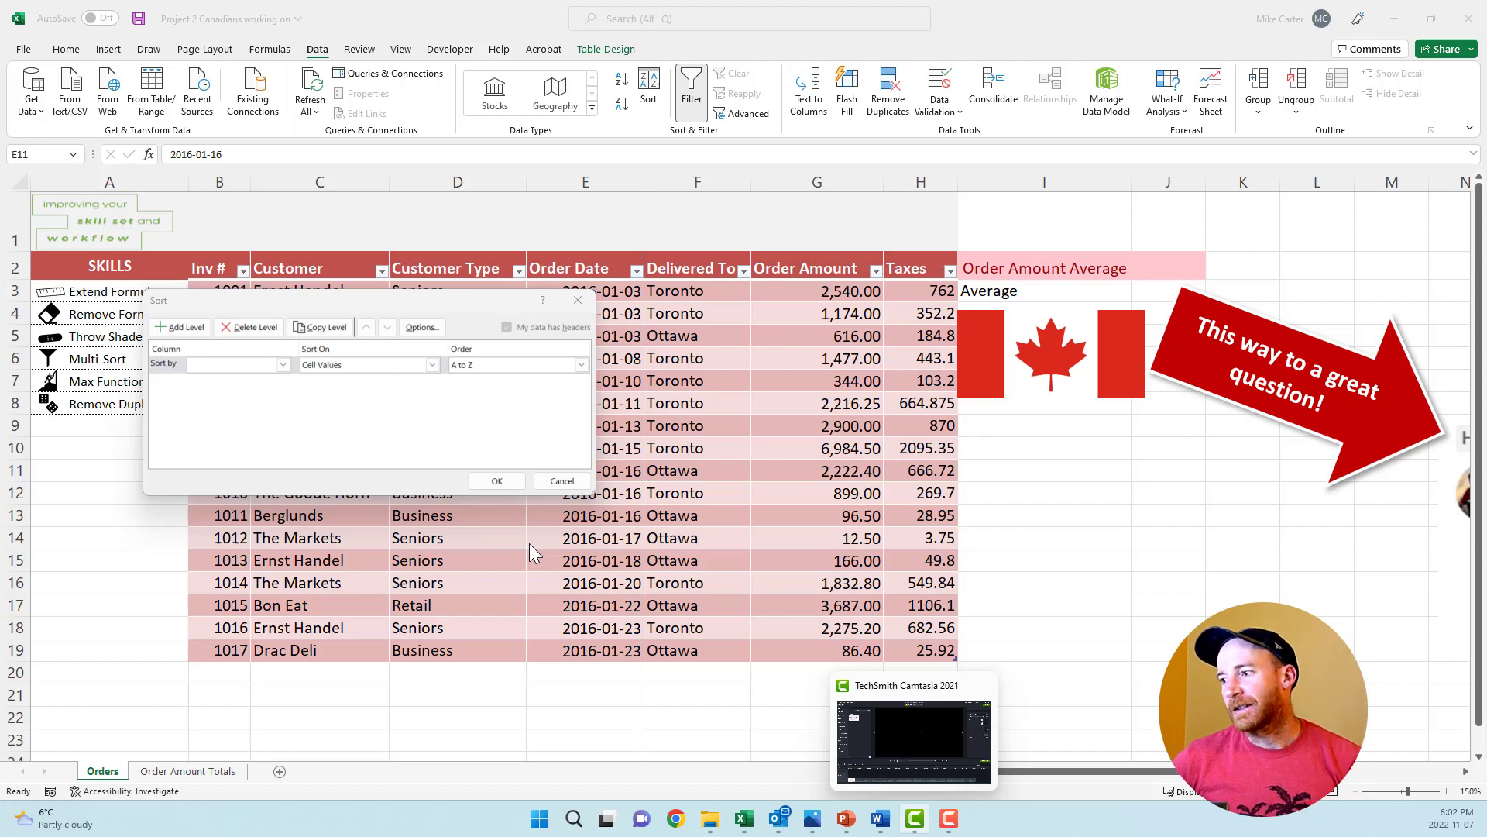
Choose Delivered To as the first Sort by column and view its order choices.
click(283, 365)
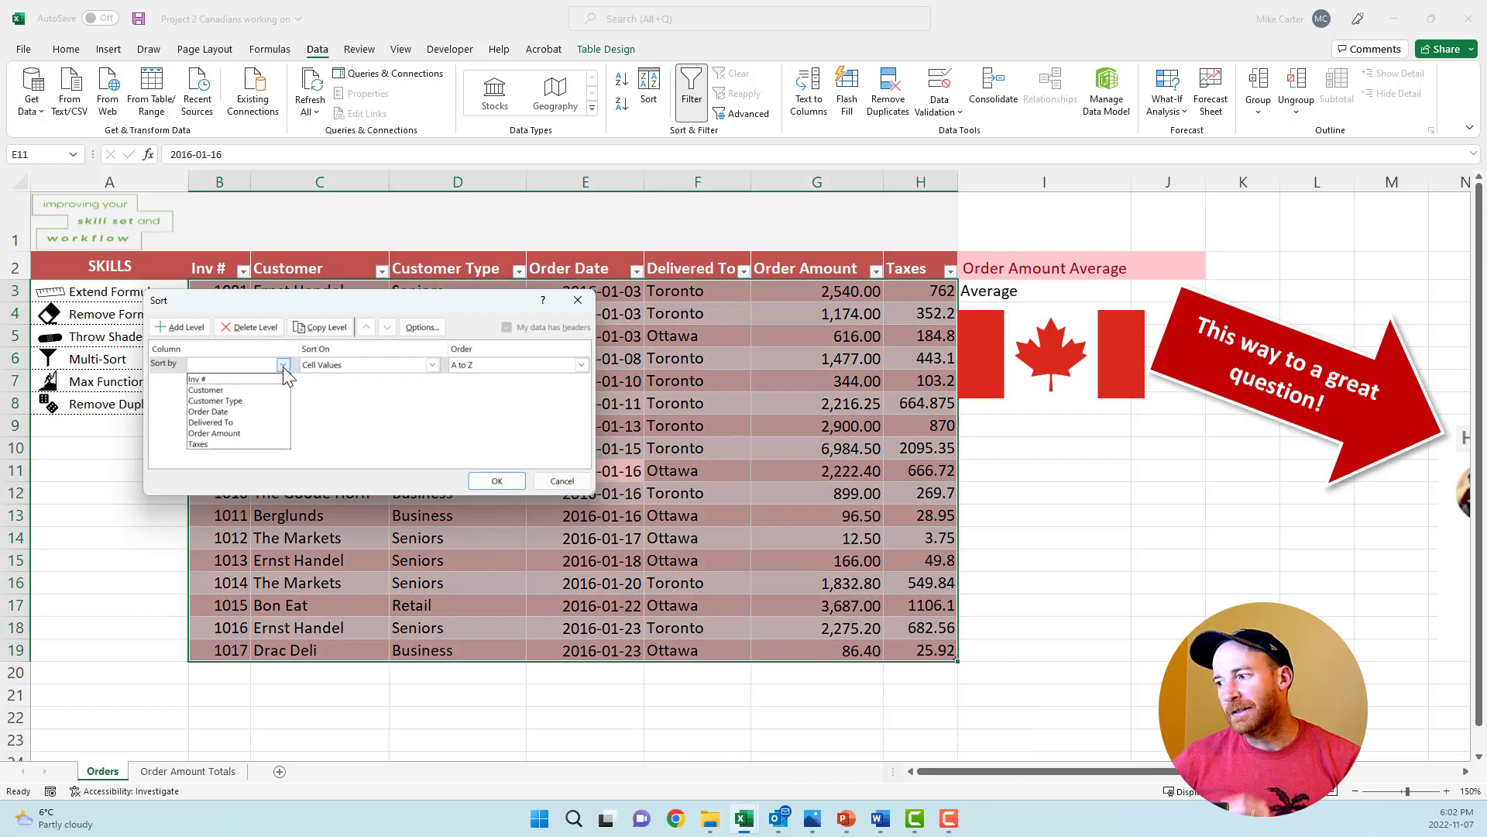
click(243, 425)
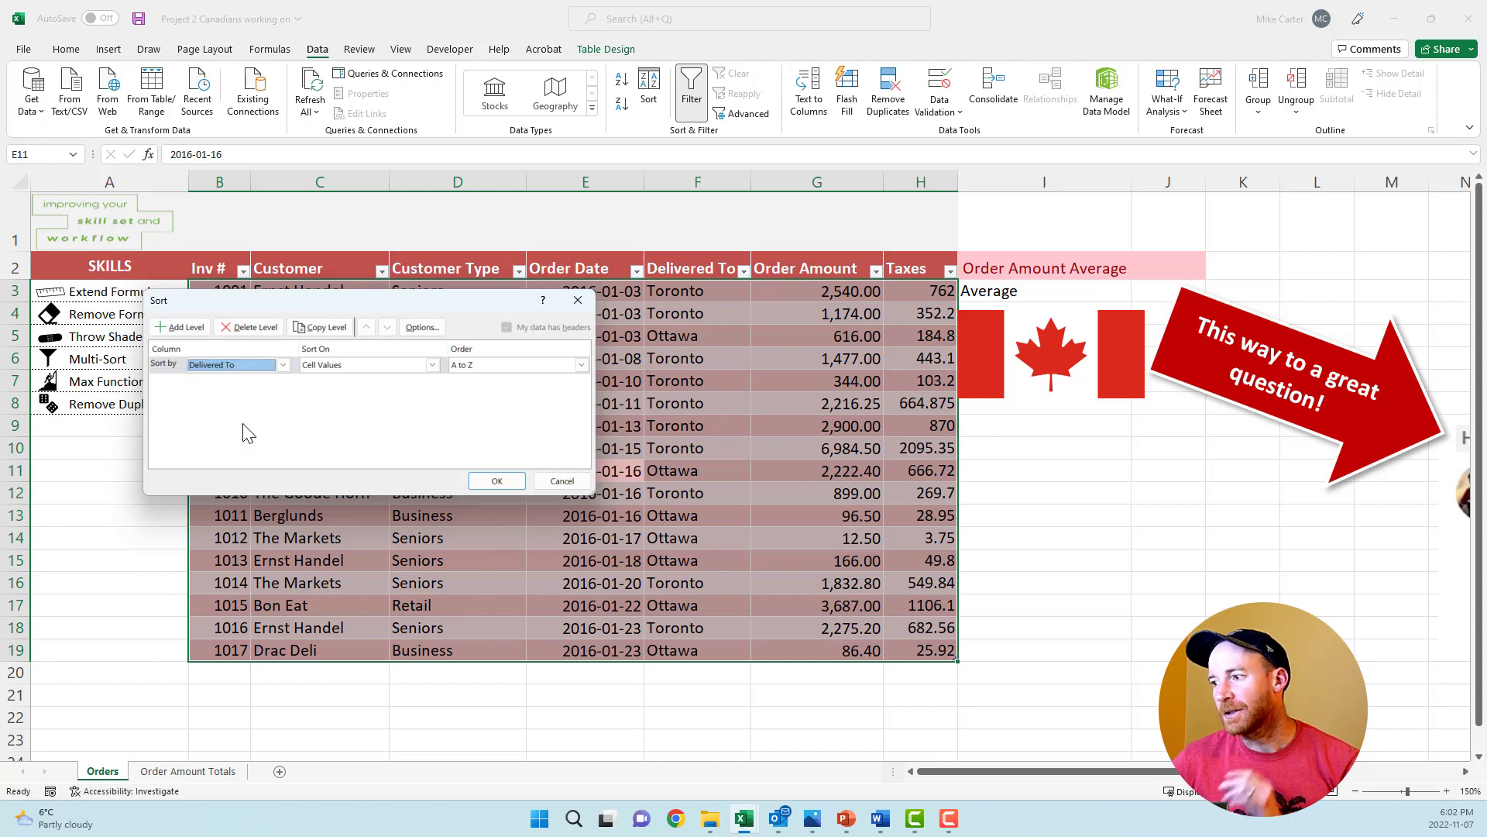
click(581, 368)
Order Delivered To by a new custom list: Toronto, Ottawa.
click(513, 398)
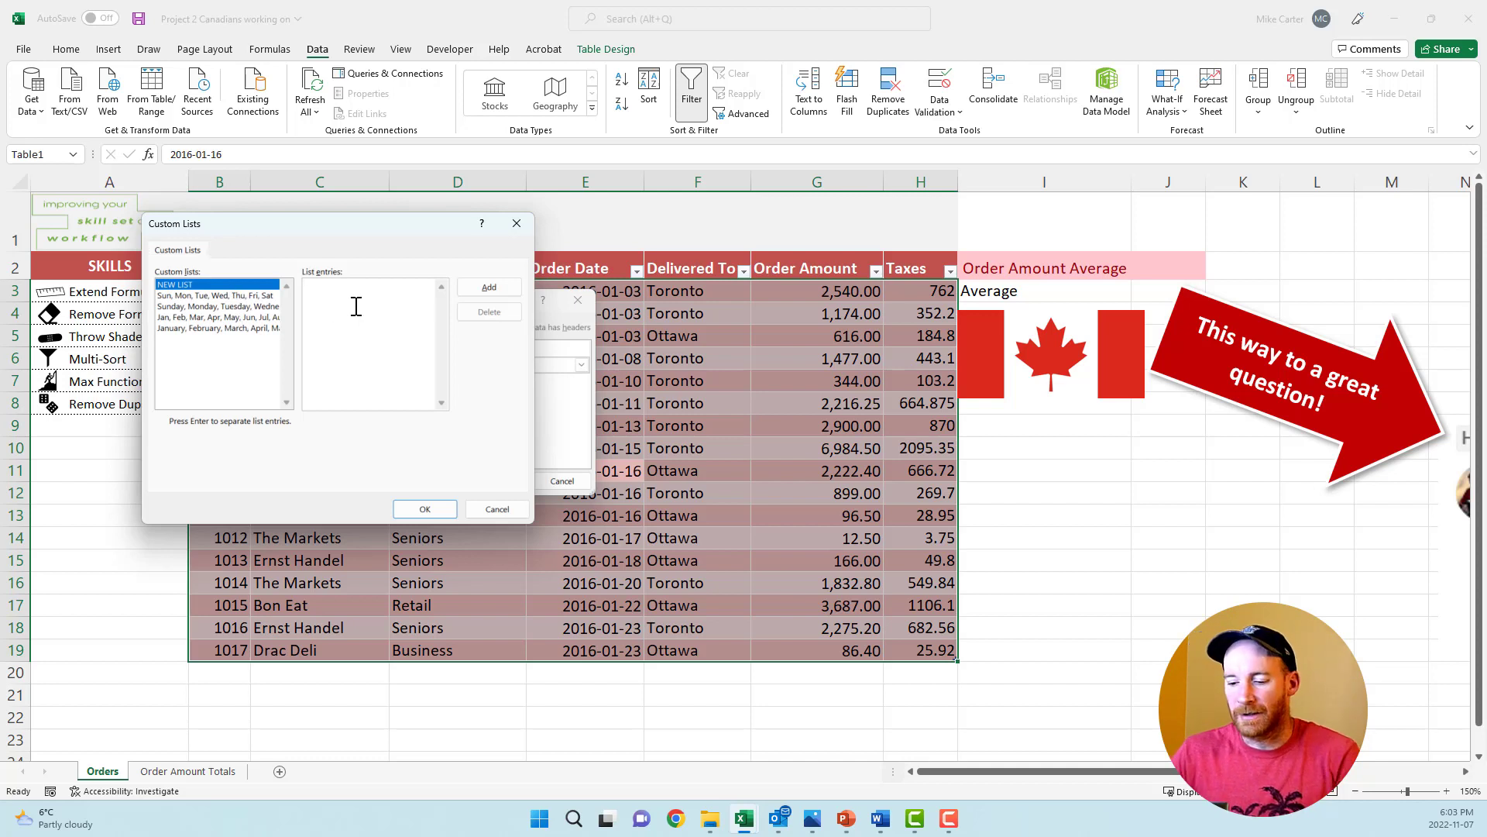
text(Toronto, Ottawa)
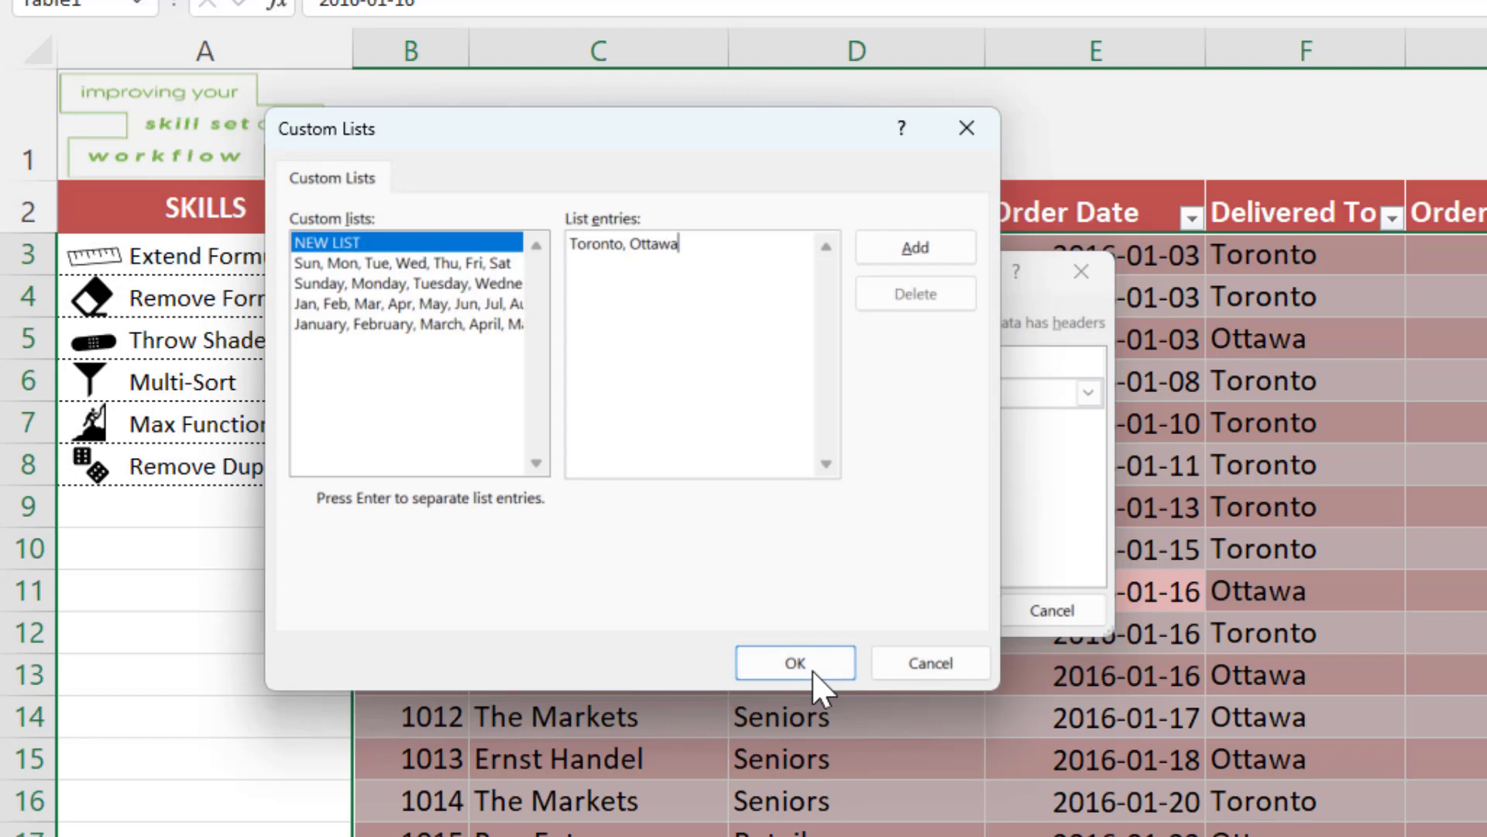
click(795, 663)
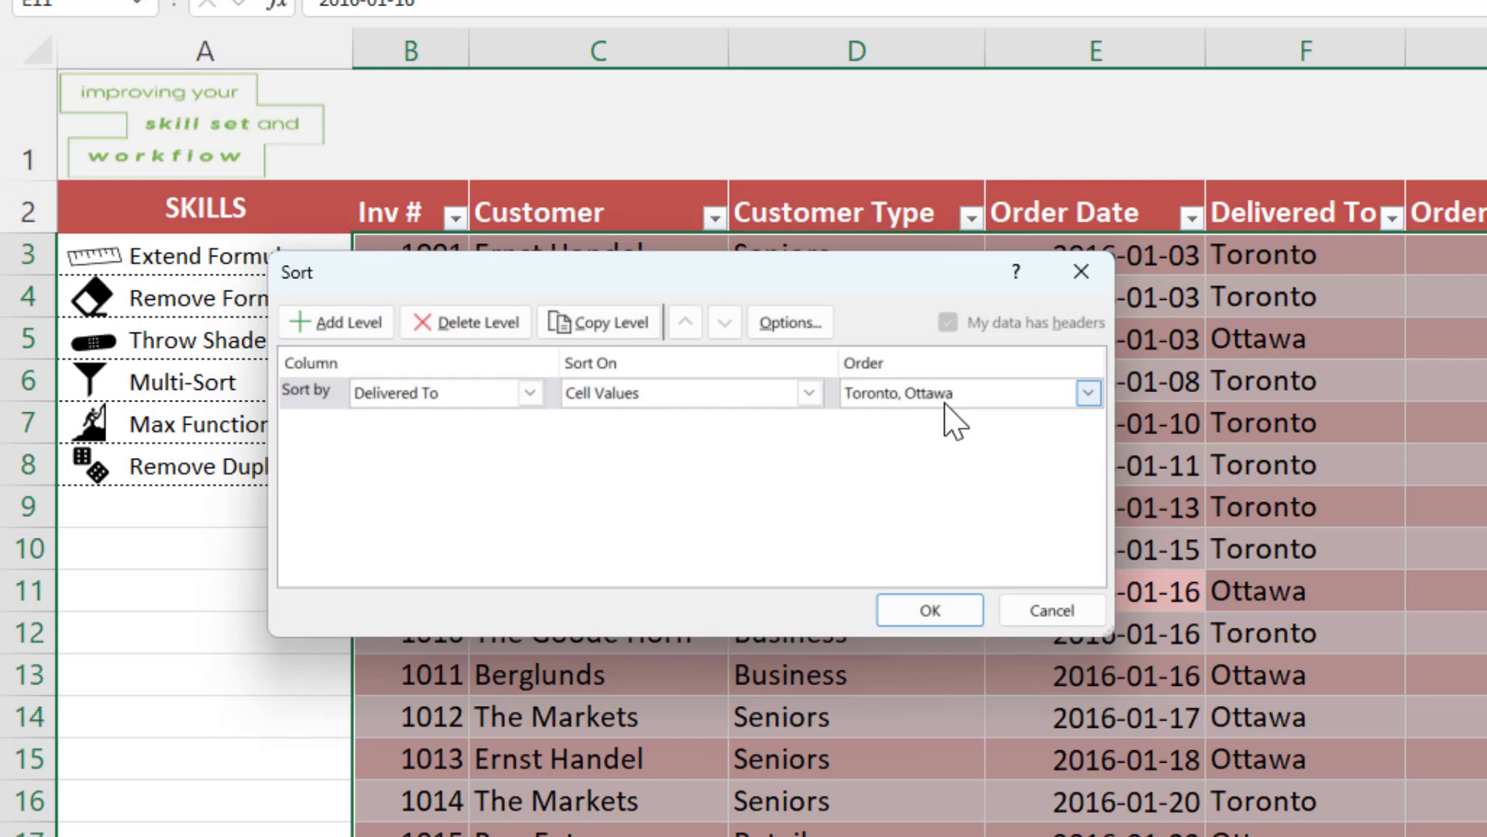
Add a second level sorting Order Amount smallest to largest and apply the sort.
click(362, 331)
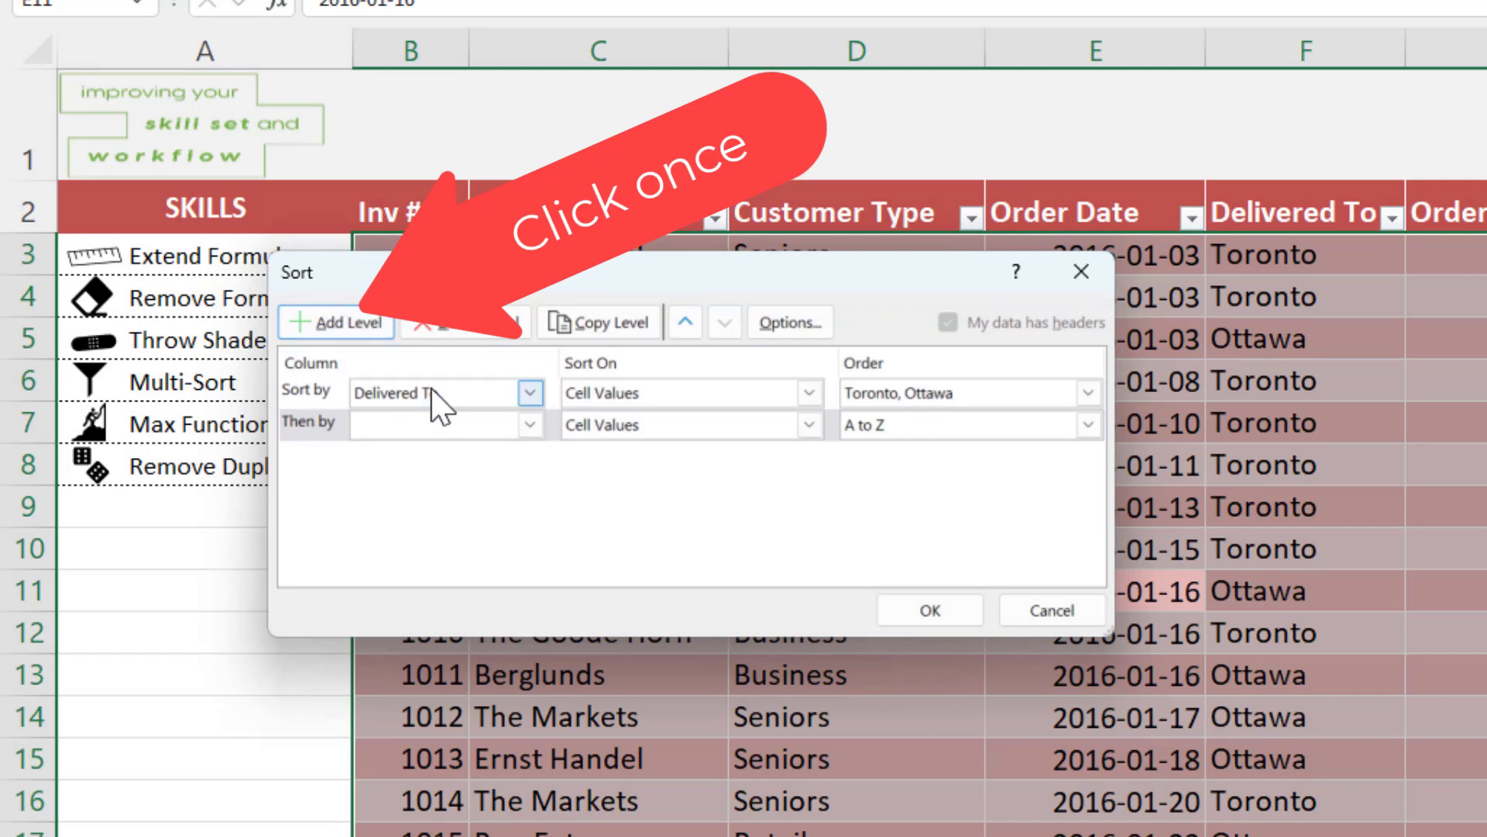
click(529, 424)
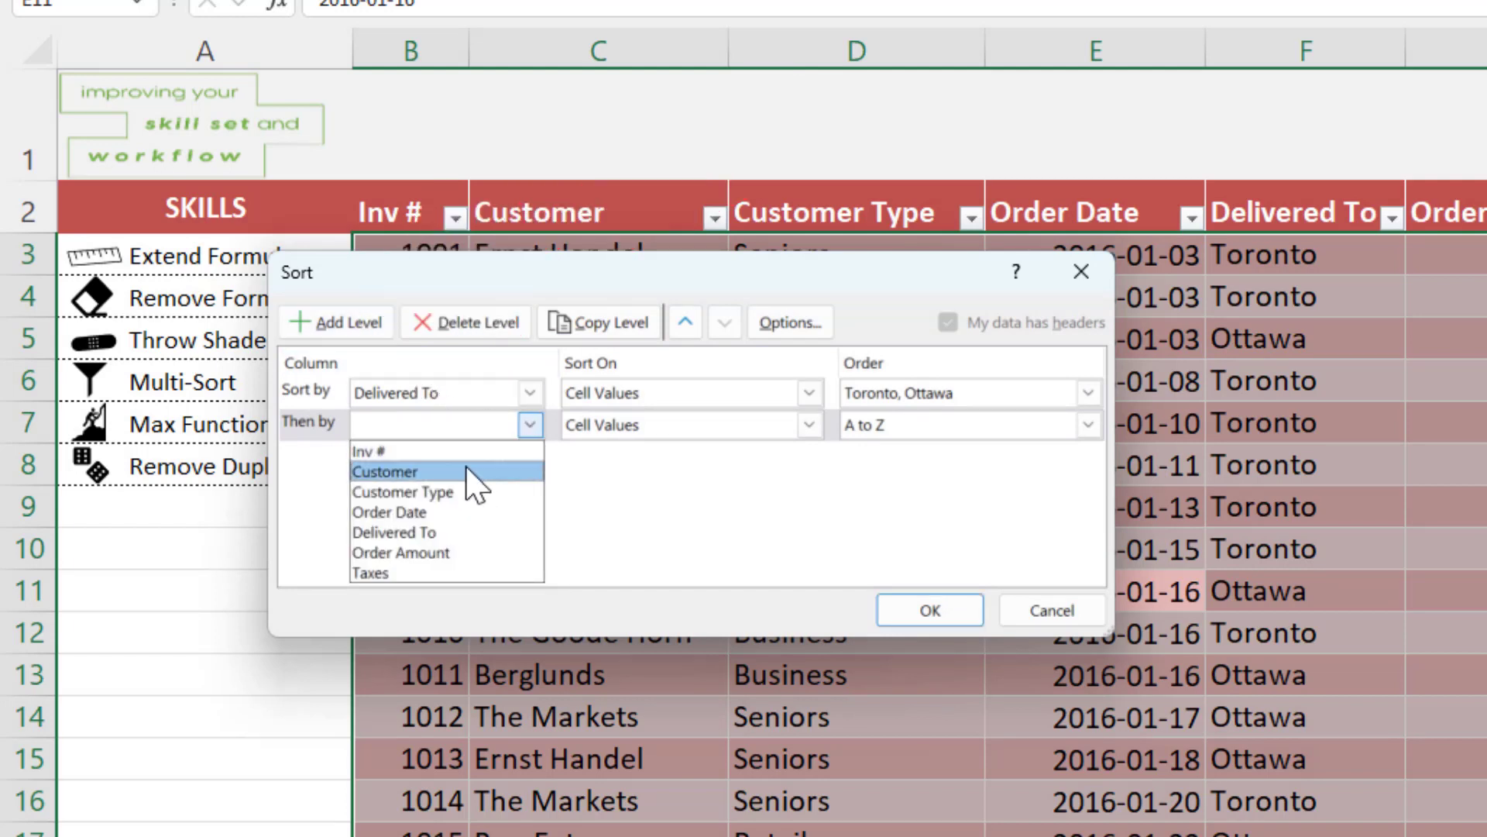
click(434, 552)
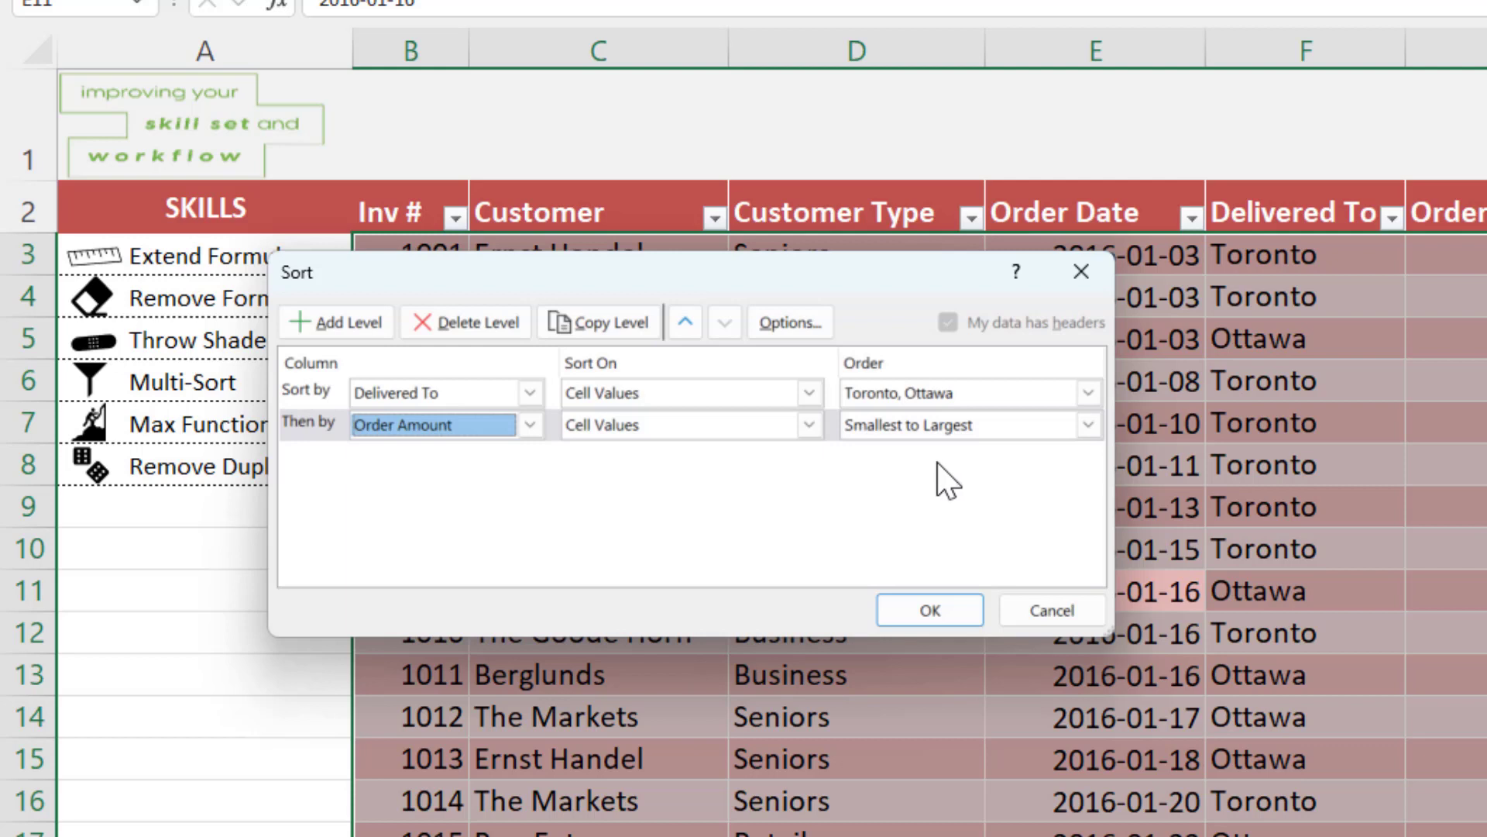
click(1089, 425)
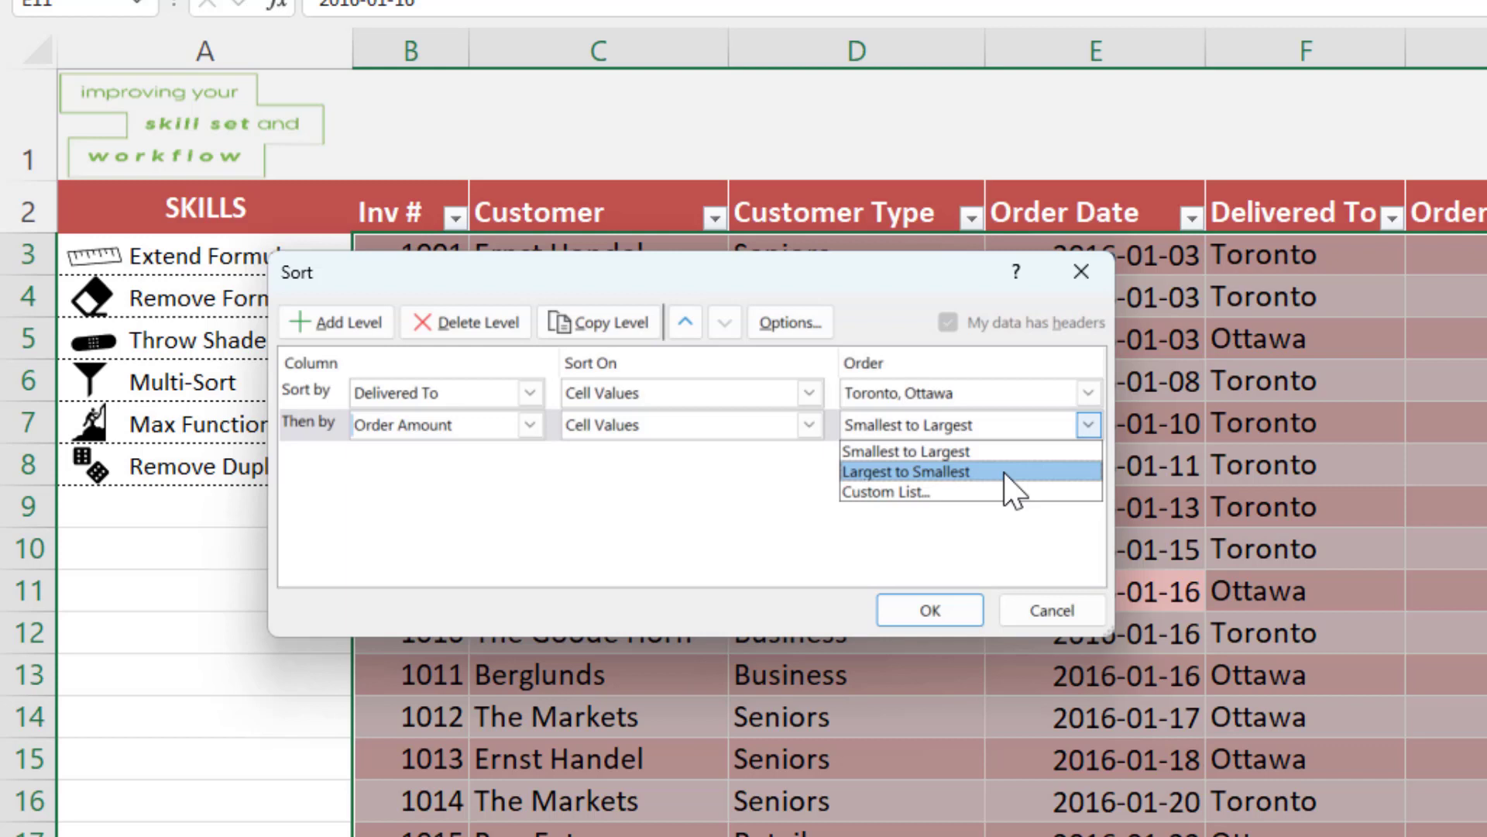
click(1010, 453)
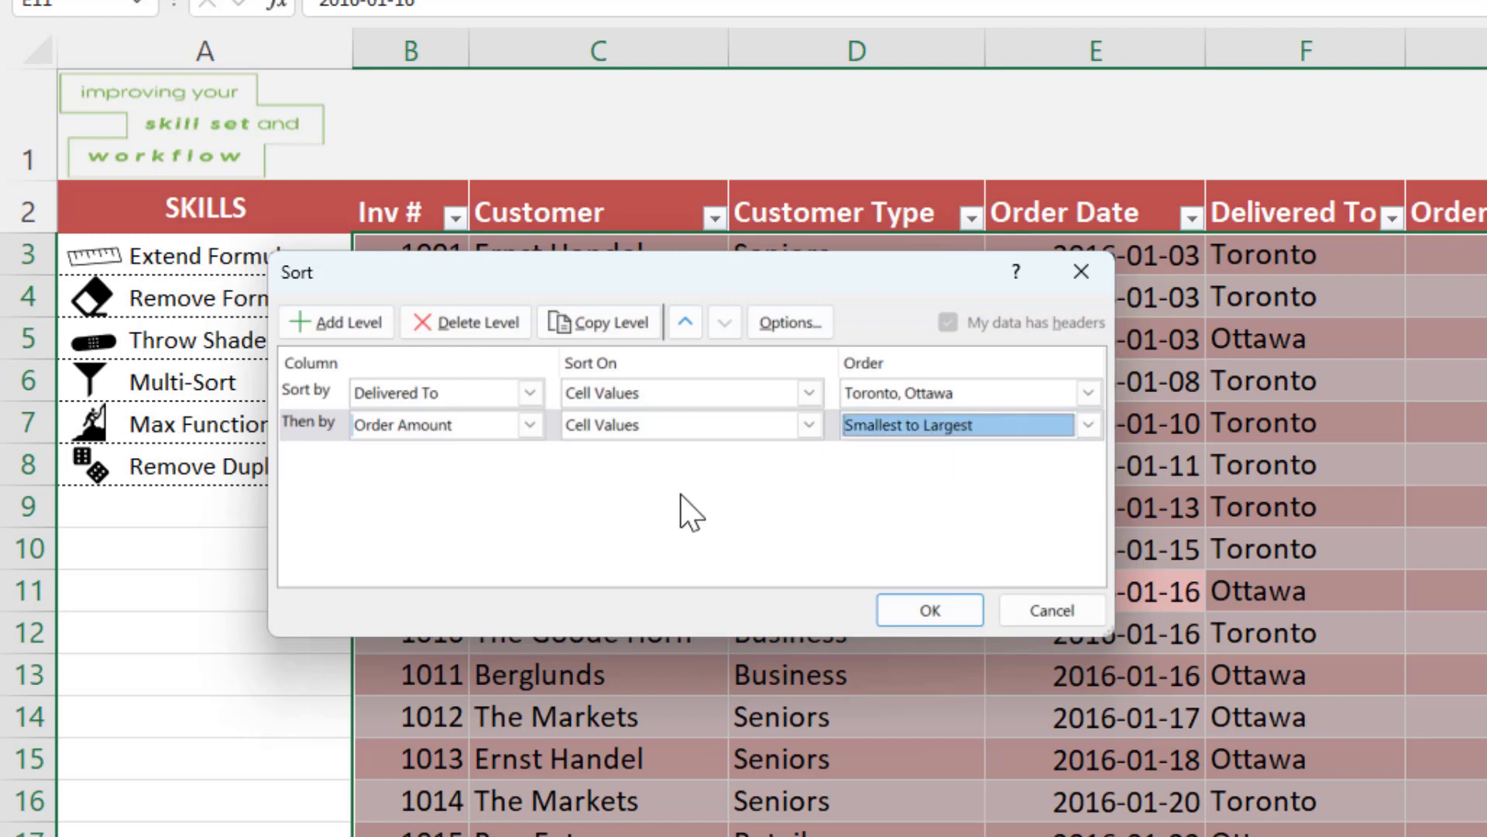
click(929, 611)
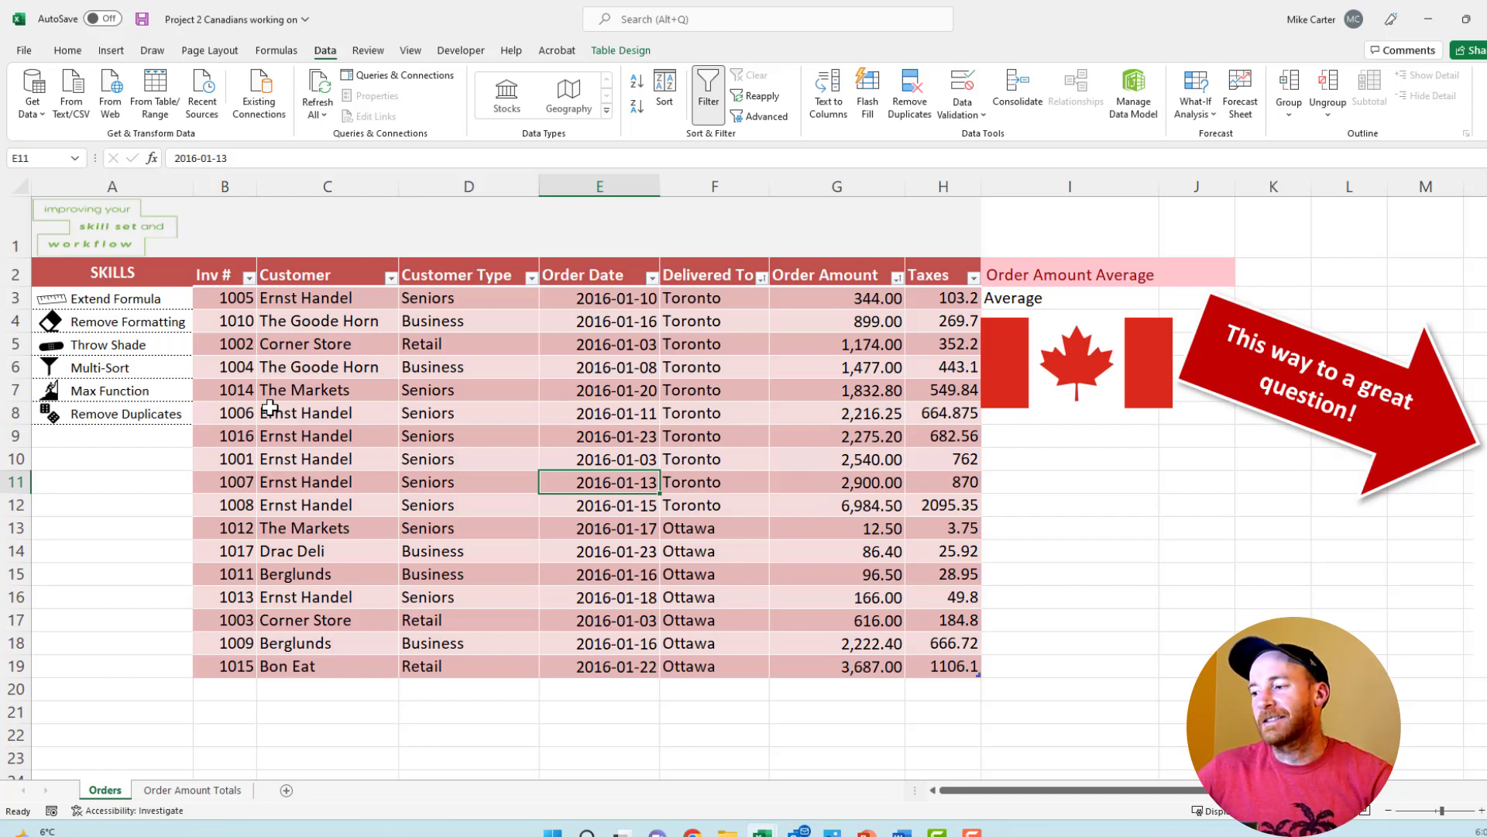
On Order Amount Totals, begin the formula =max( in cell J2.
click(229, 801)
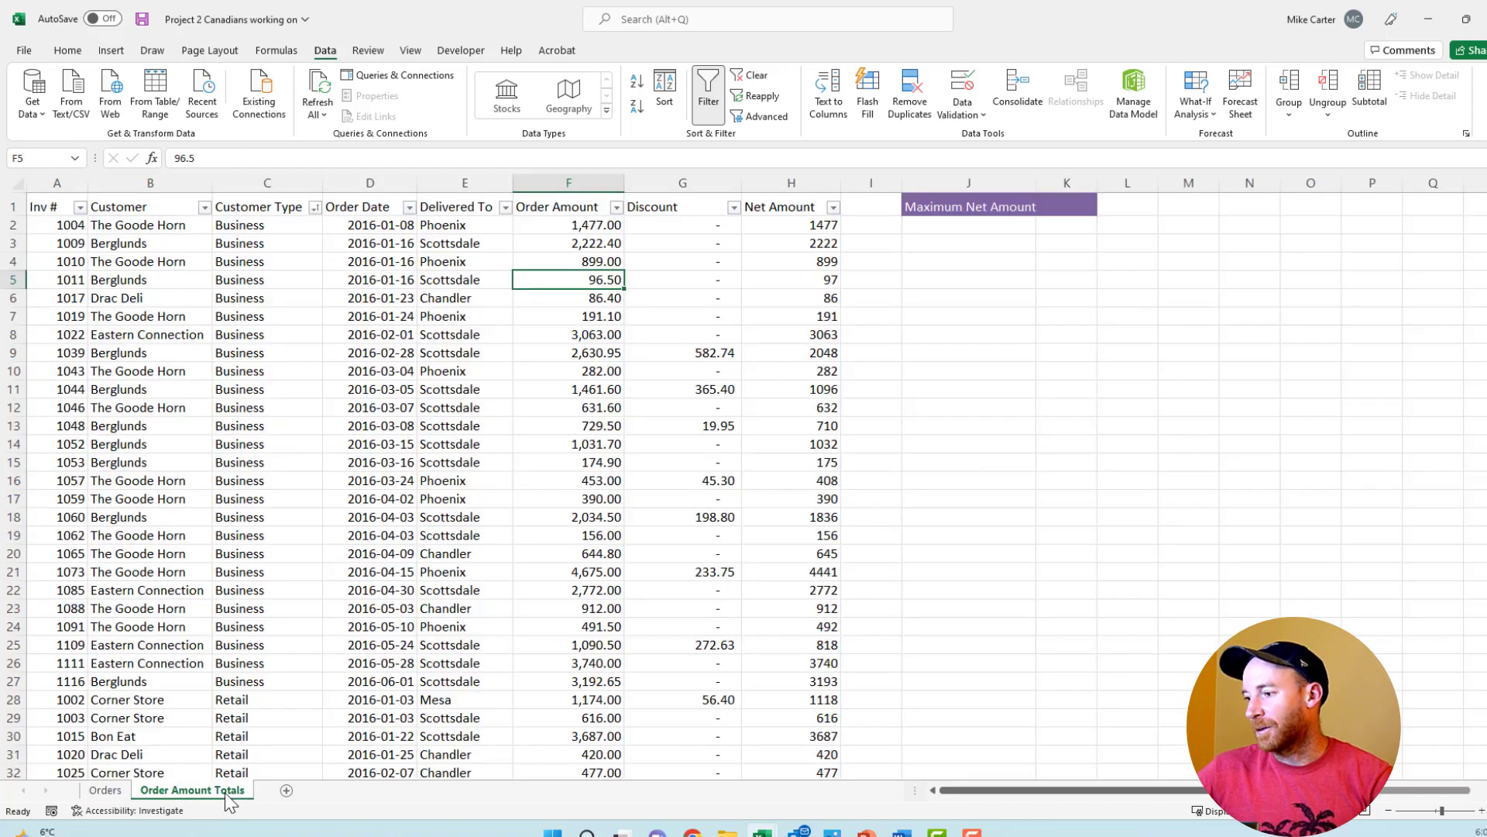
click(954, 227)
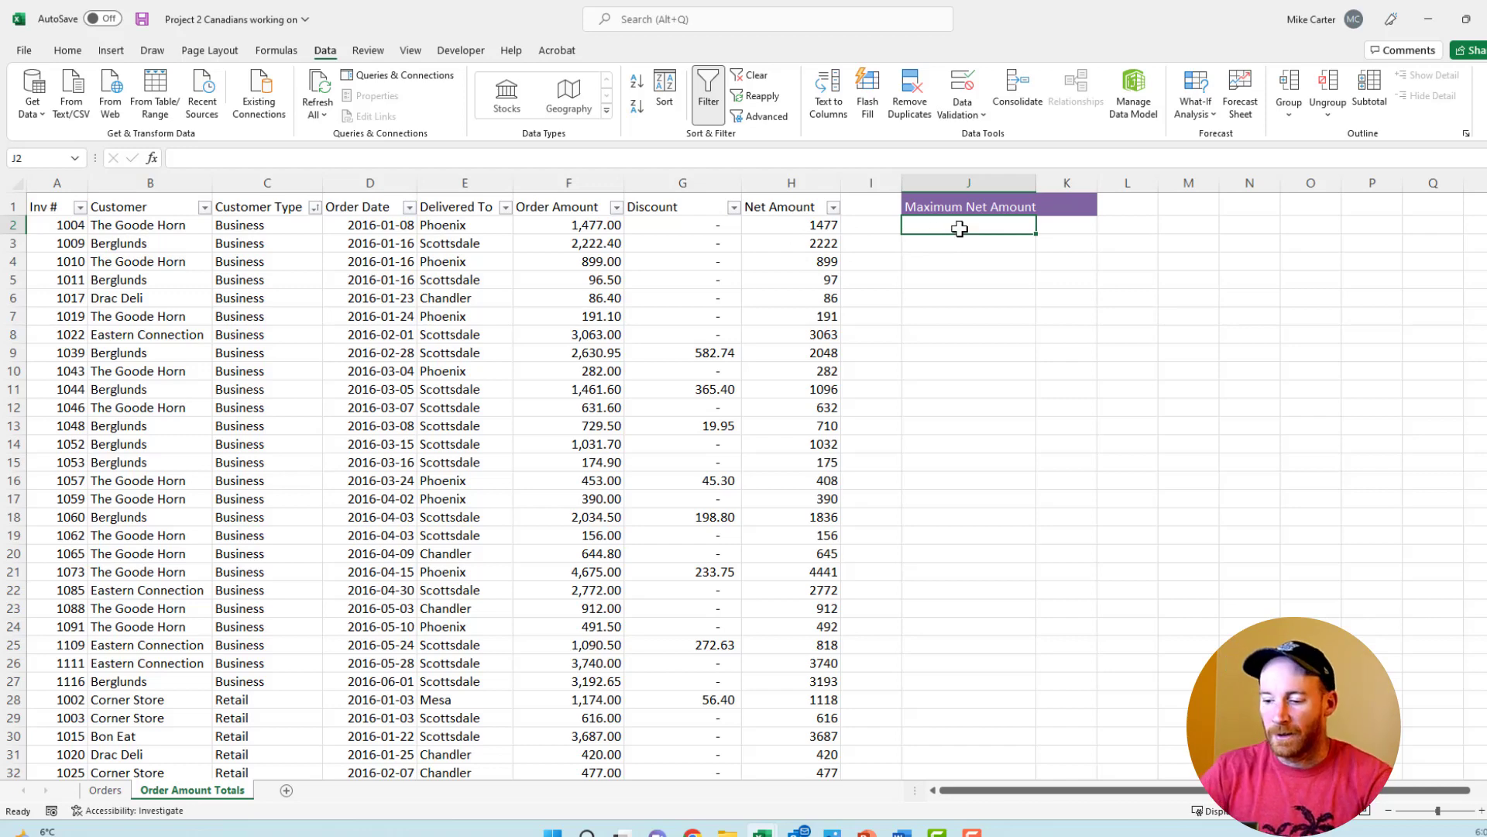
text(=m)
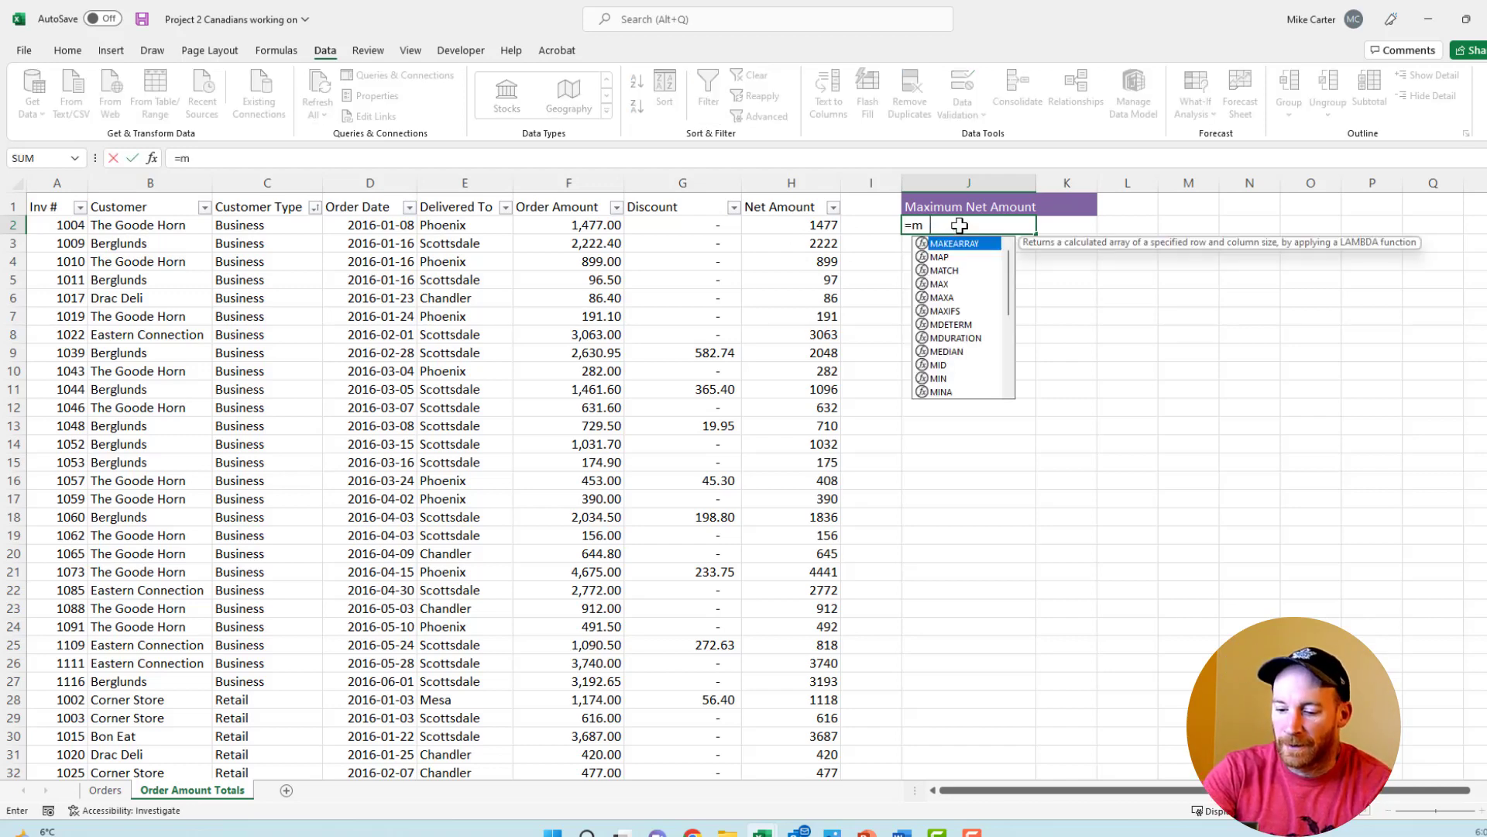
text(ax)
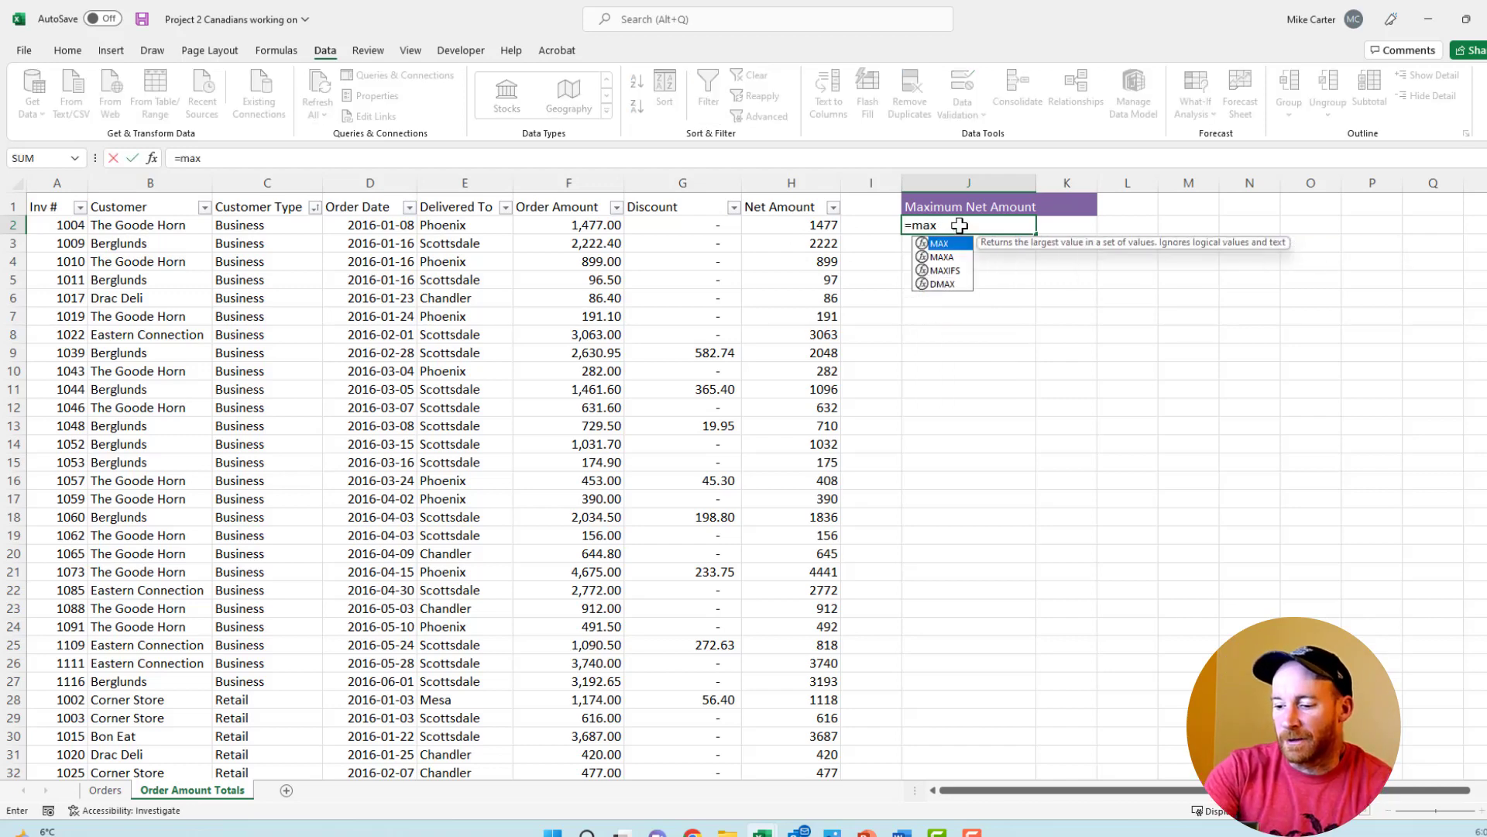
text(()
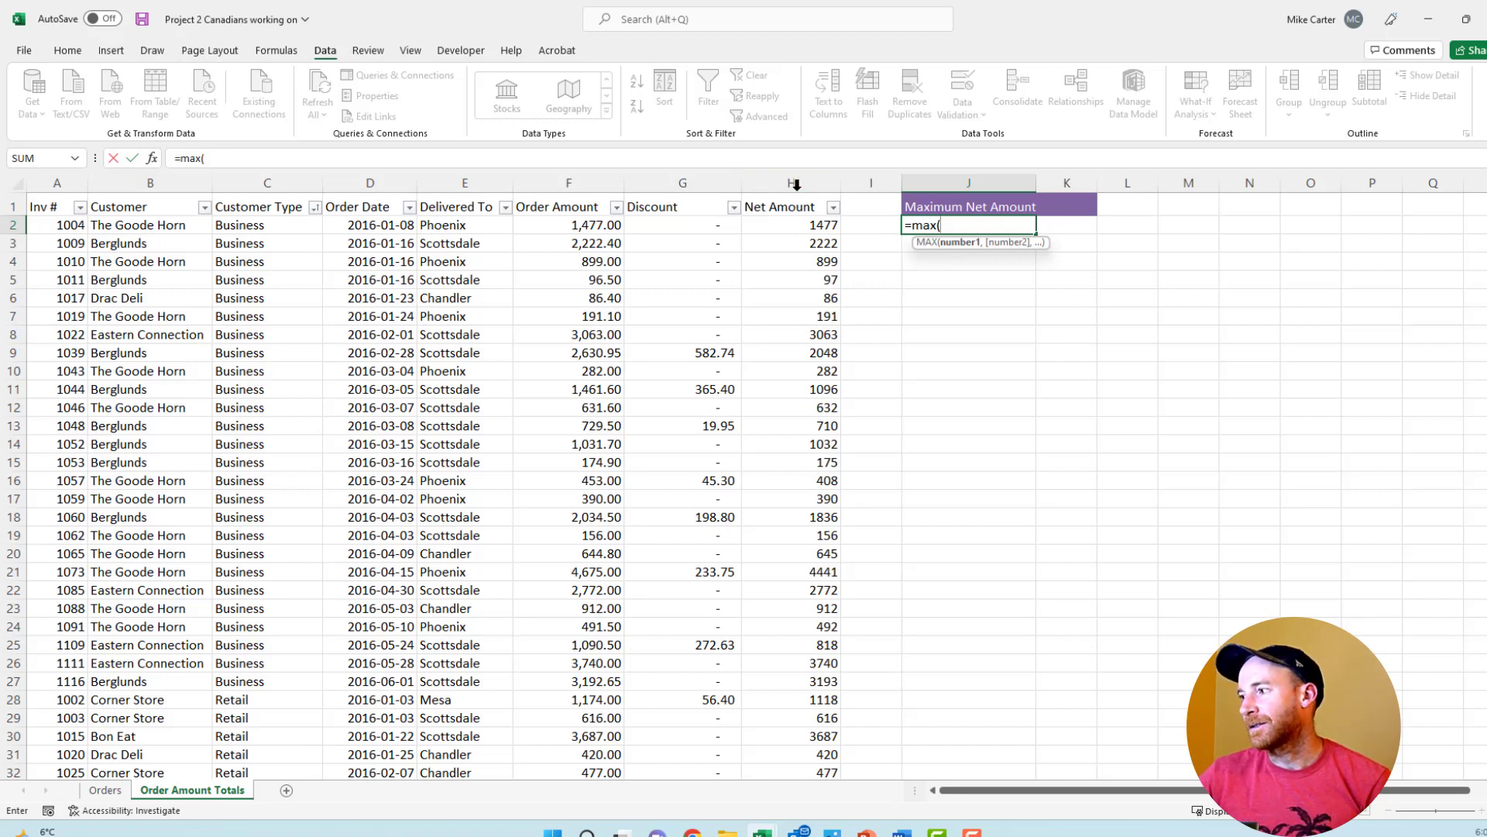
Replace the H:H reference so the MAX range starts at cell H2.
text(H:)
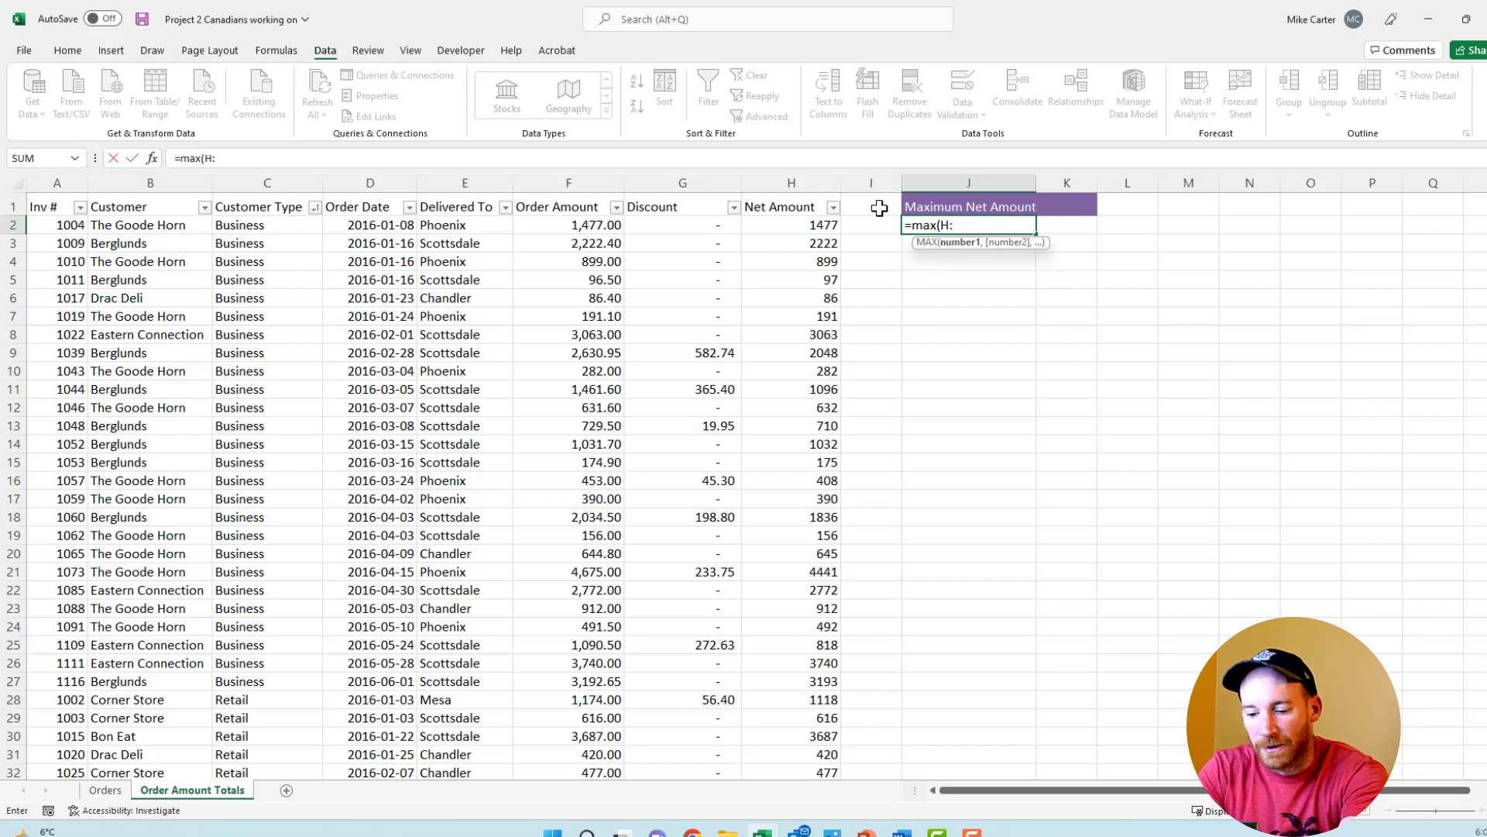
text(H)
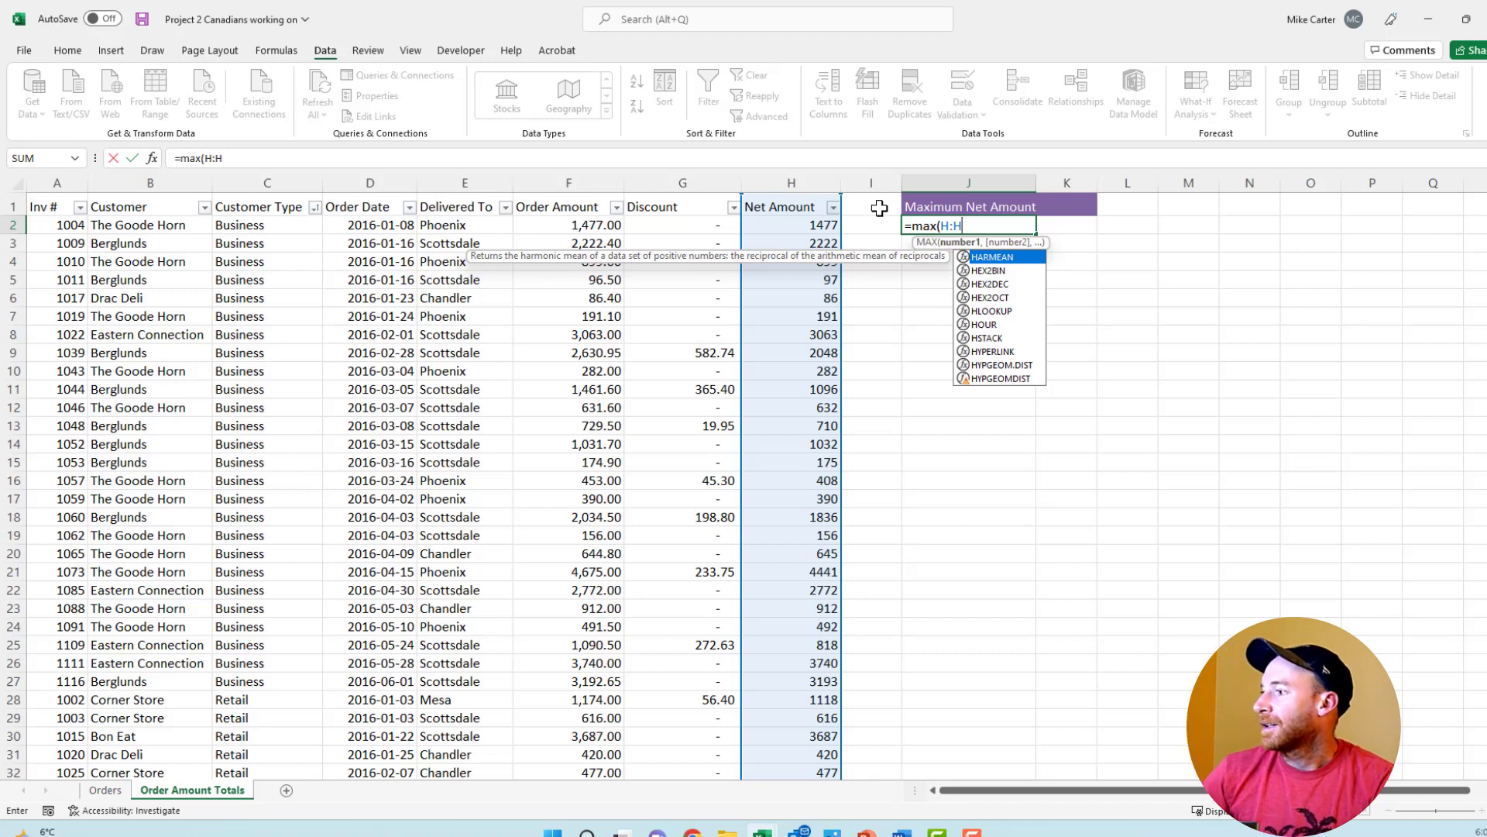
key(BackSpace)
key(BackSpace)
key(BackSpace)
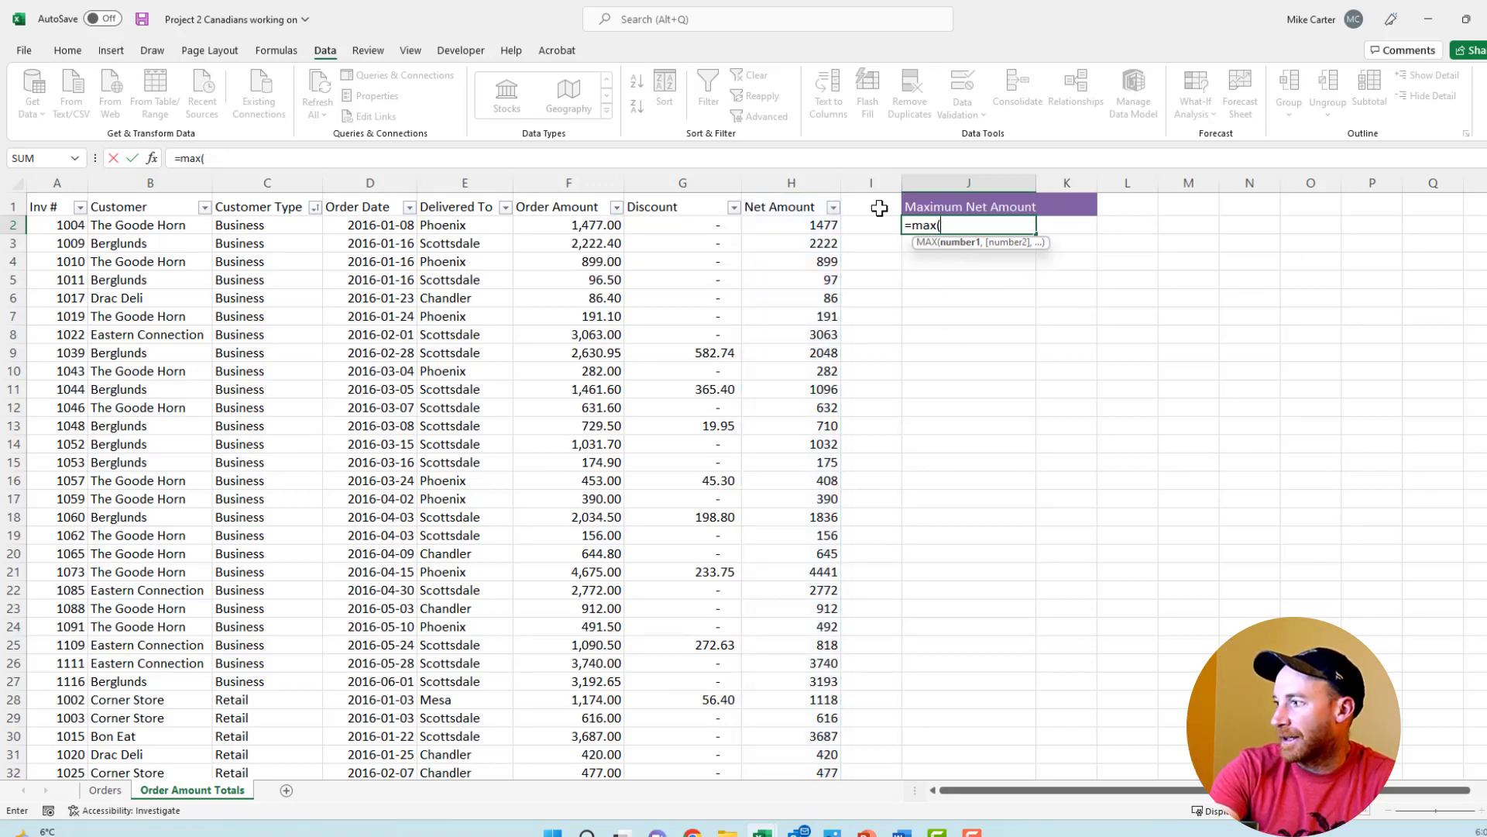
click(784, 224)
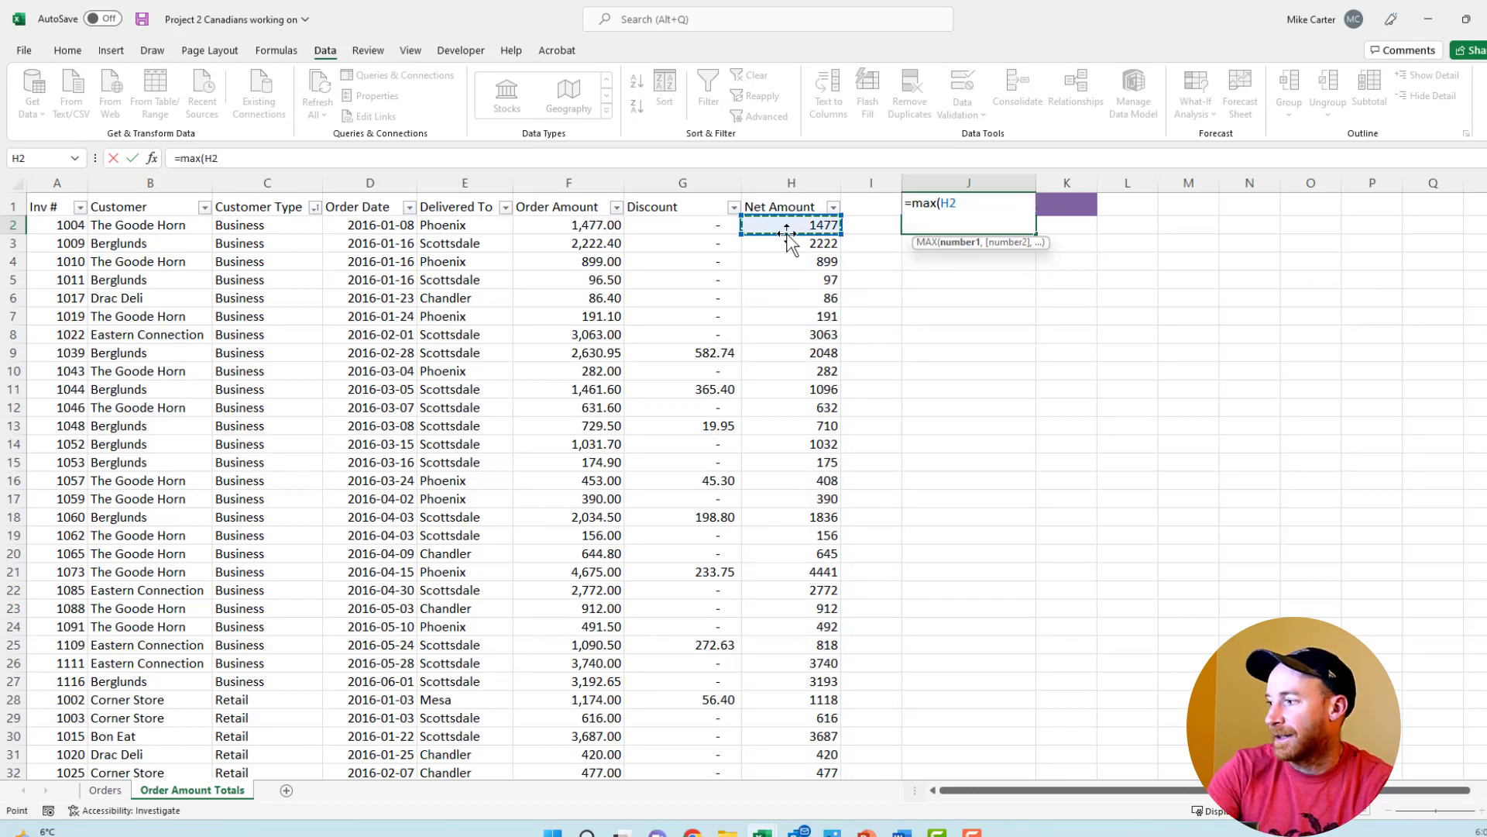
Extend J2's MAX range down to H125 and close it as =max(H2:H125).
key(ctrl+shift+Down)
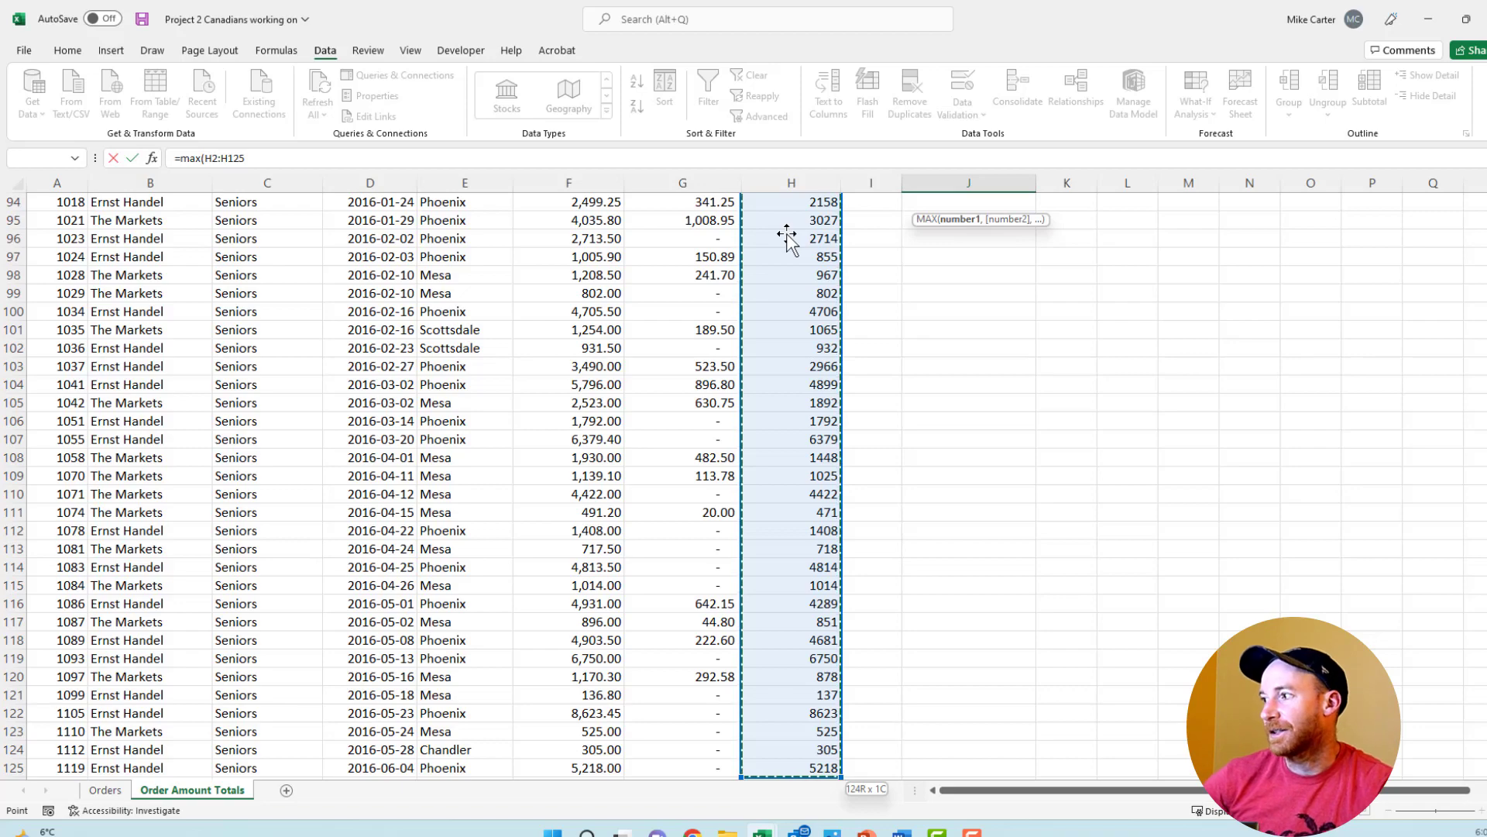
scroll(787, 237, up, 5)
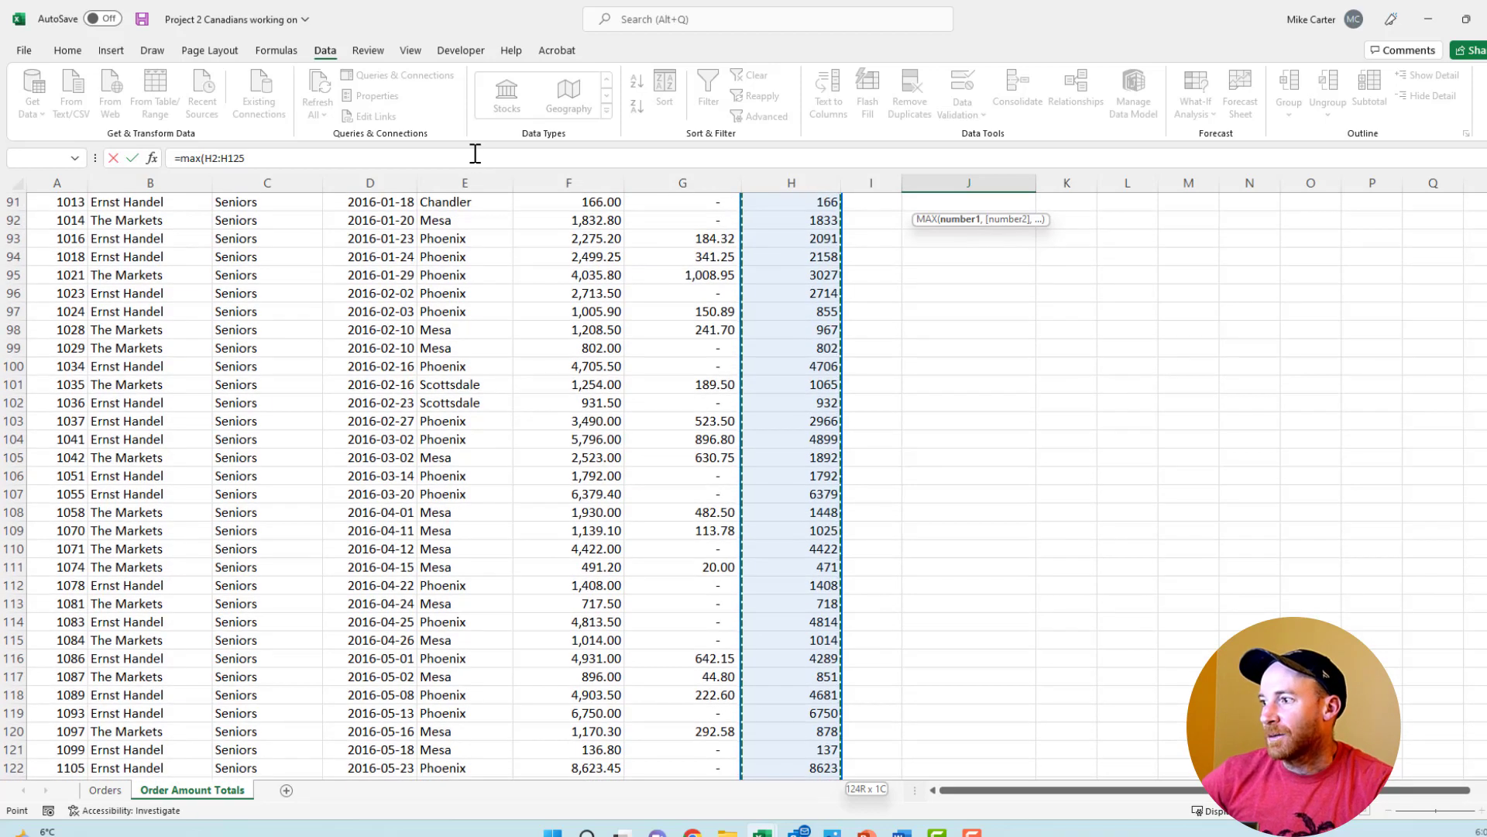
scroll(300, 185, up, 8)
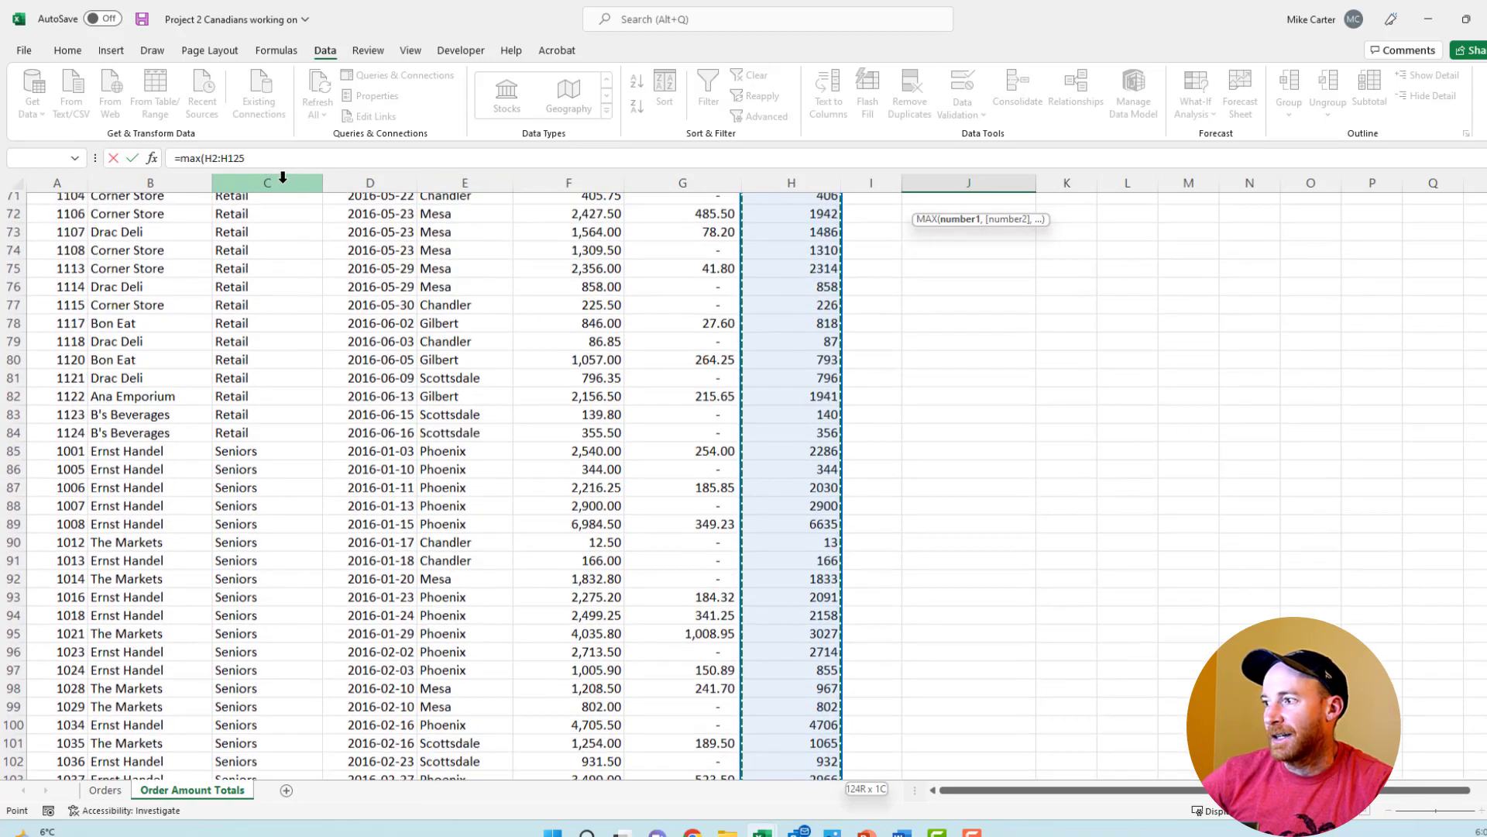
scroll(279, 169, up, 2)
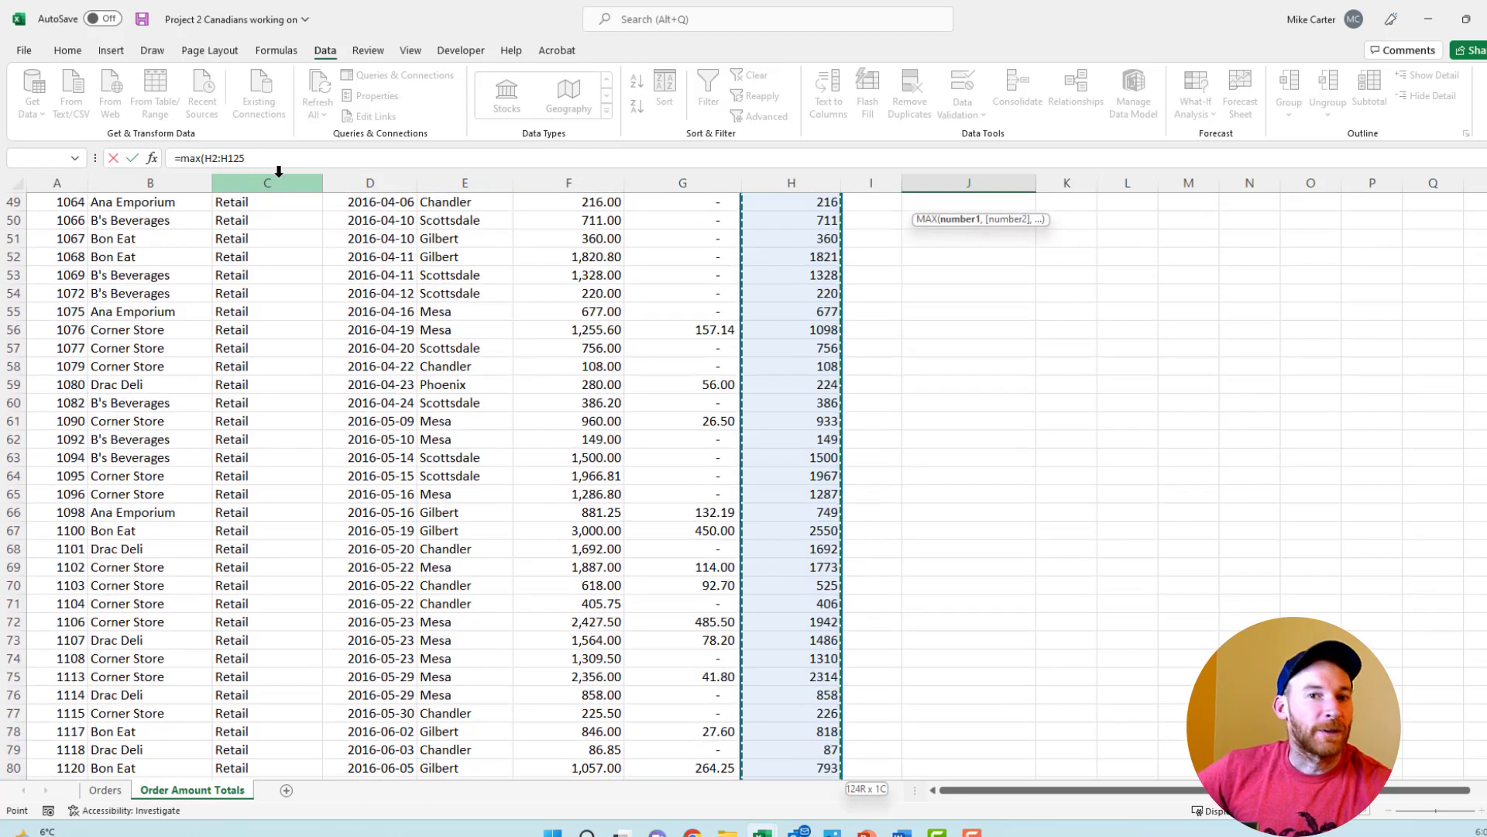
scroll(279, 171, up, 16)
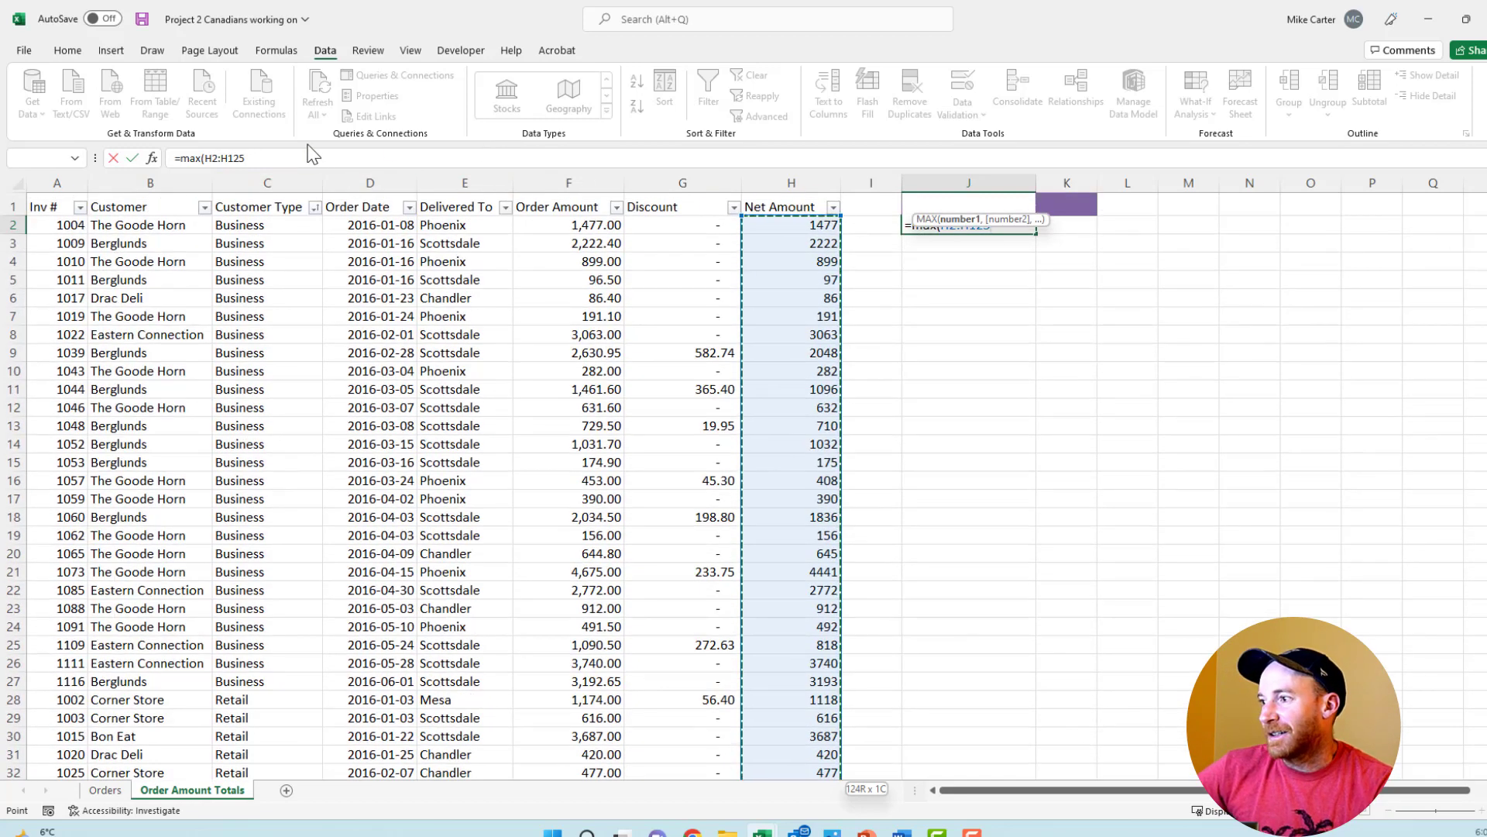
click(308, 158)
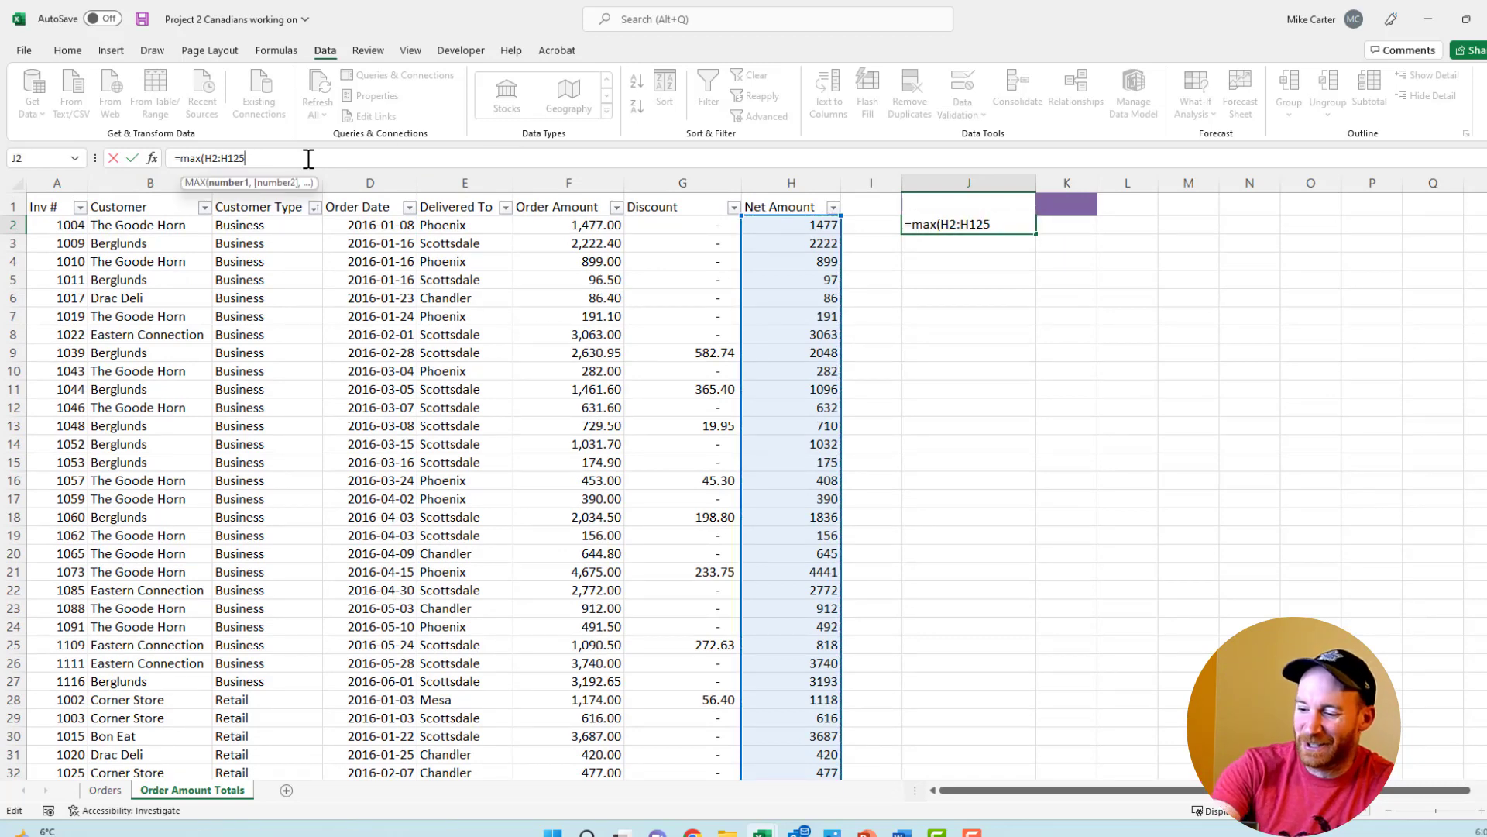
text())
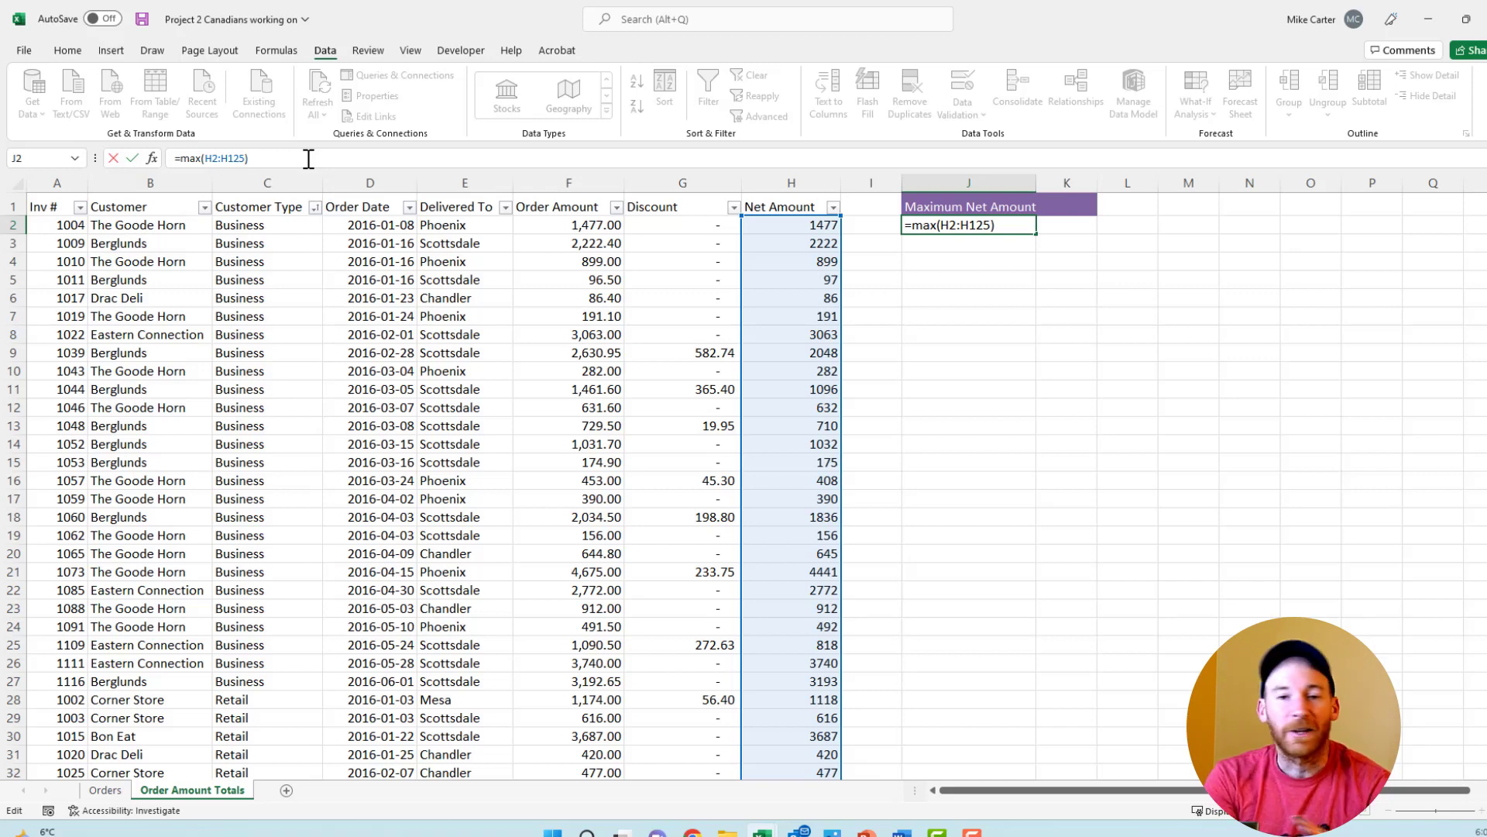
Commit the MAX formula so J2 shows the top Net Amount, 8623.
key(Return)
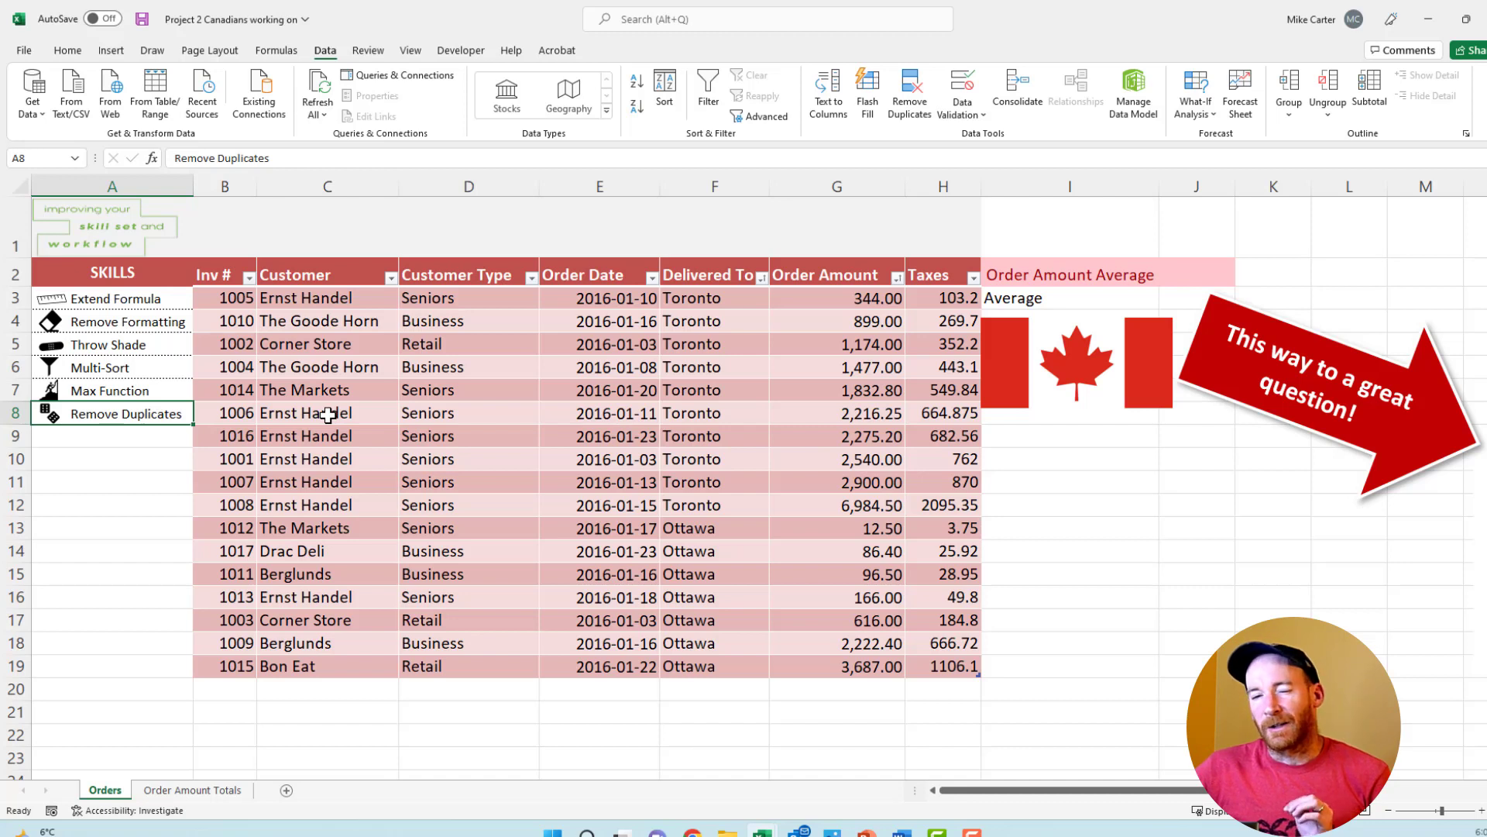
Select a cell inside the Orders table.
click(329, 414)
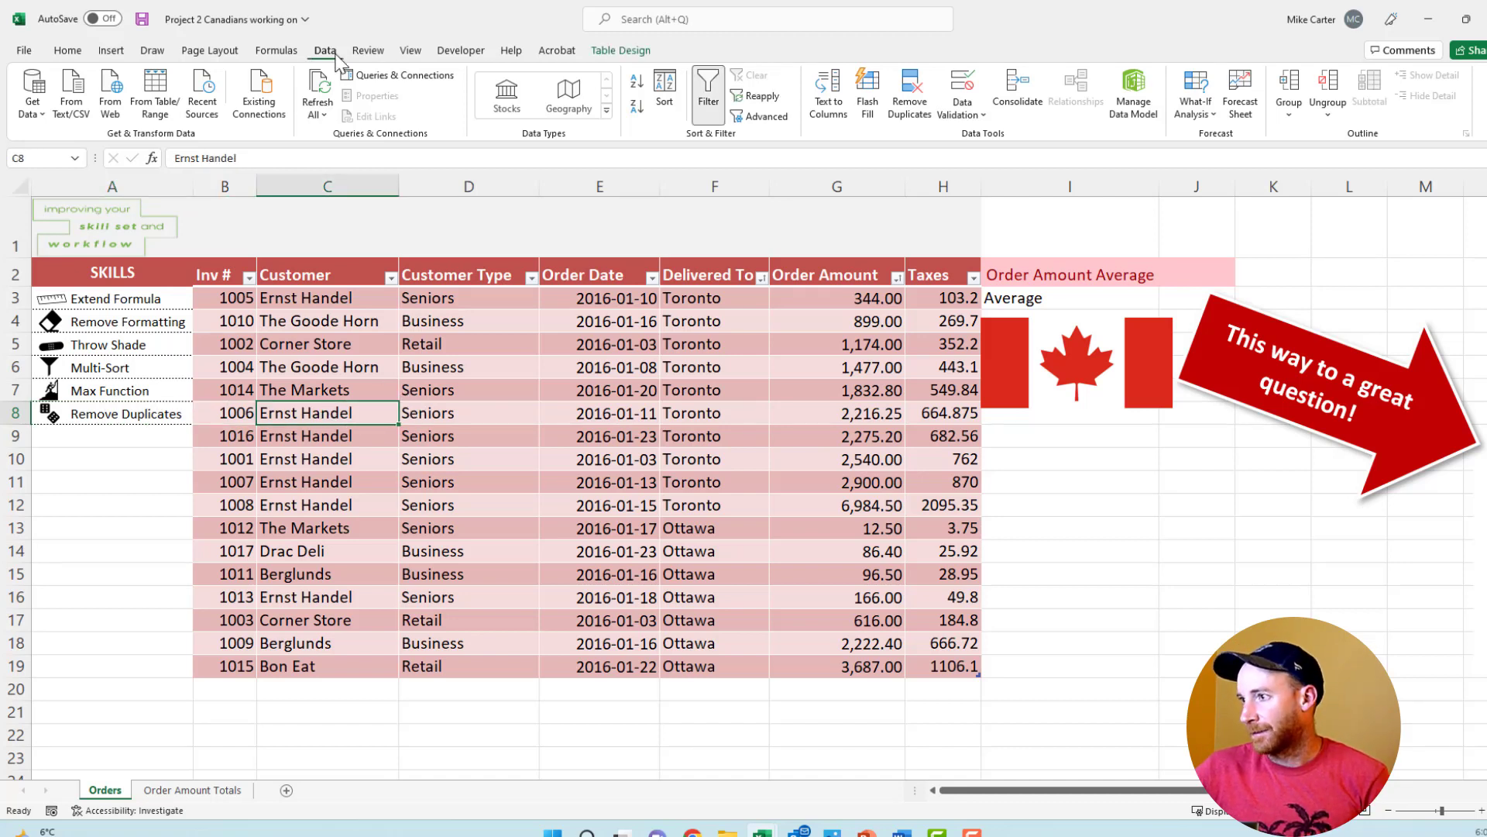
Remove duplicates from the Orders table comparing only the Inv # column.
click(912, 118)
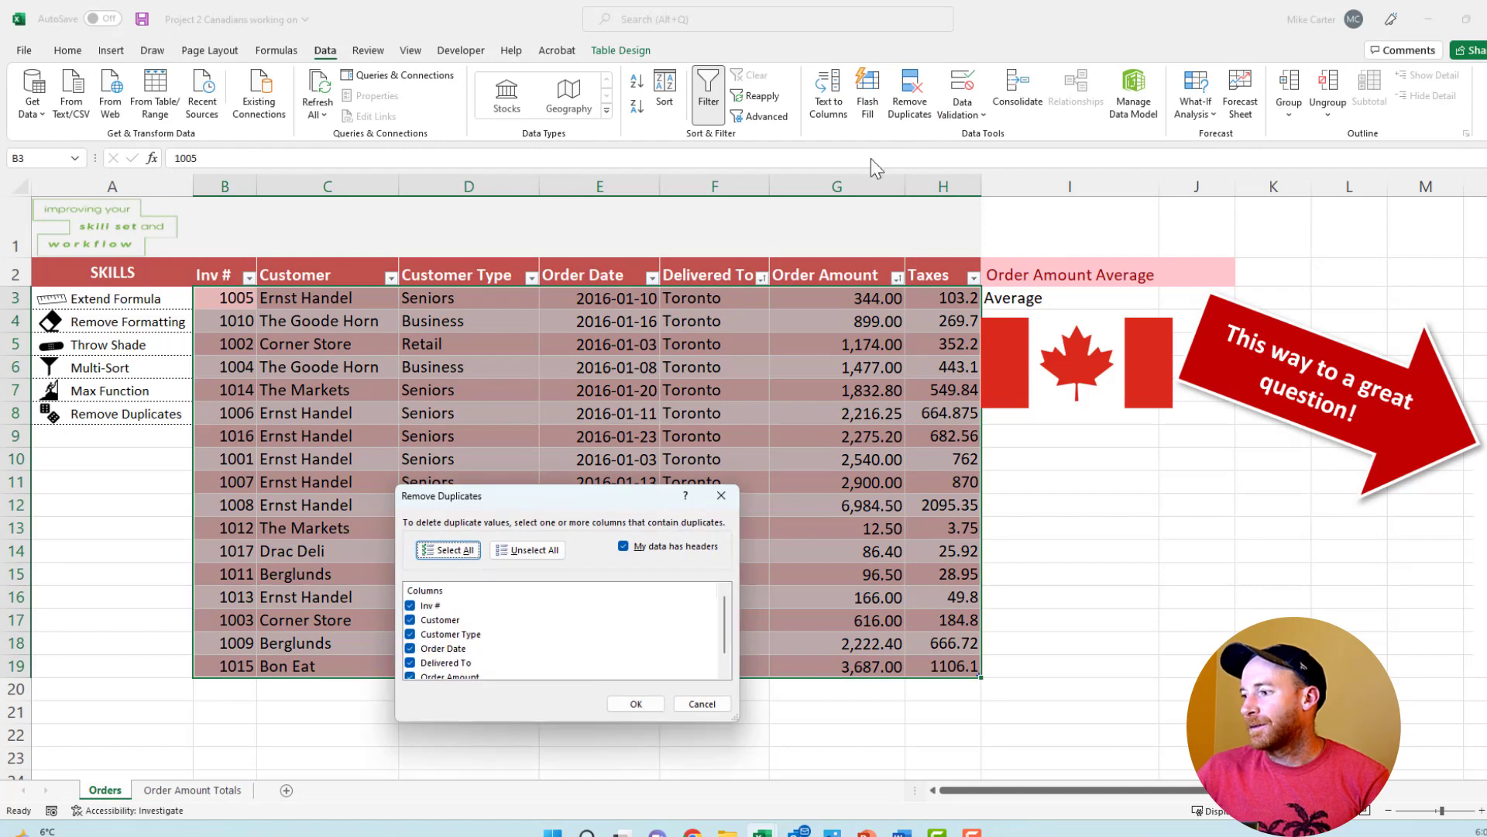
drag(517, 497, 595, 297)
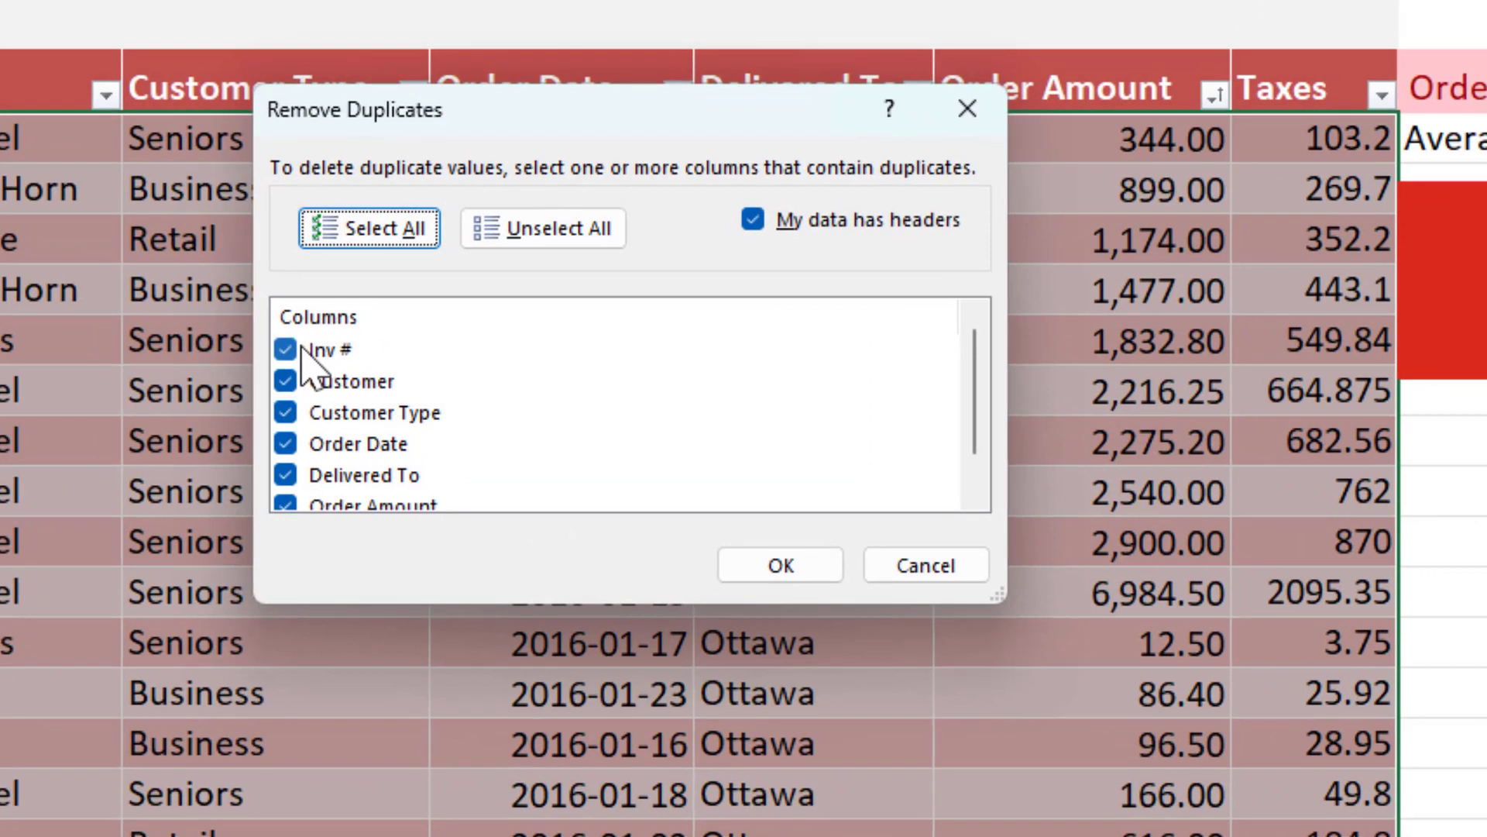
scroll(323, 371, down, 1)
scroll(323, 362, up, 1)
click(533, 236)
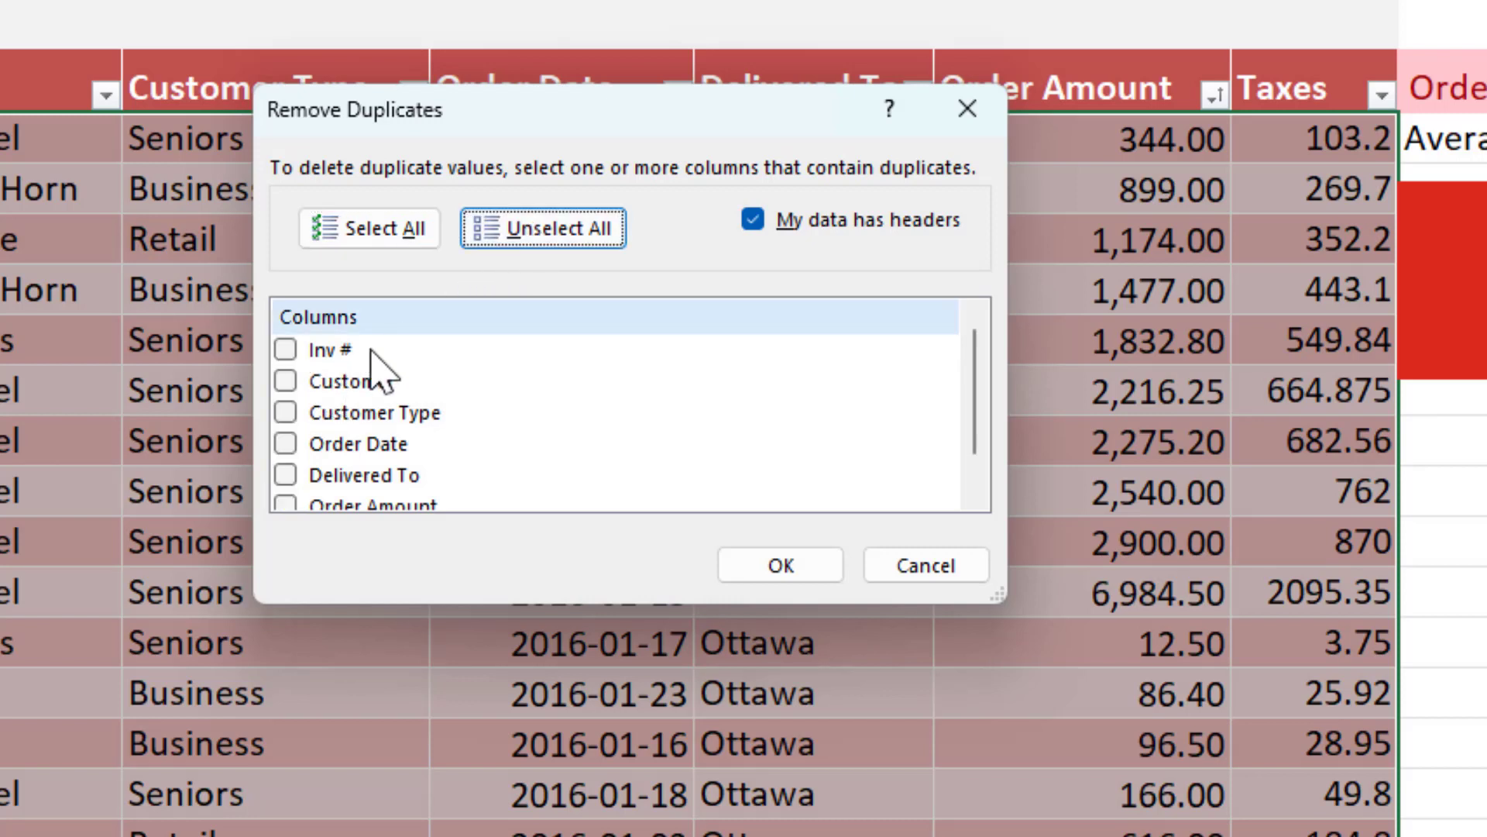
click(285, 349)
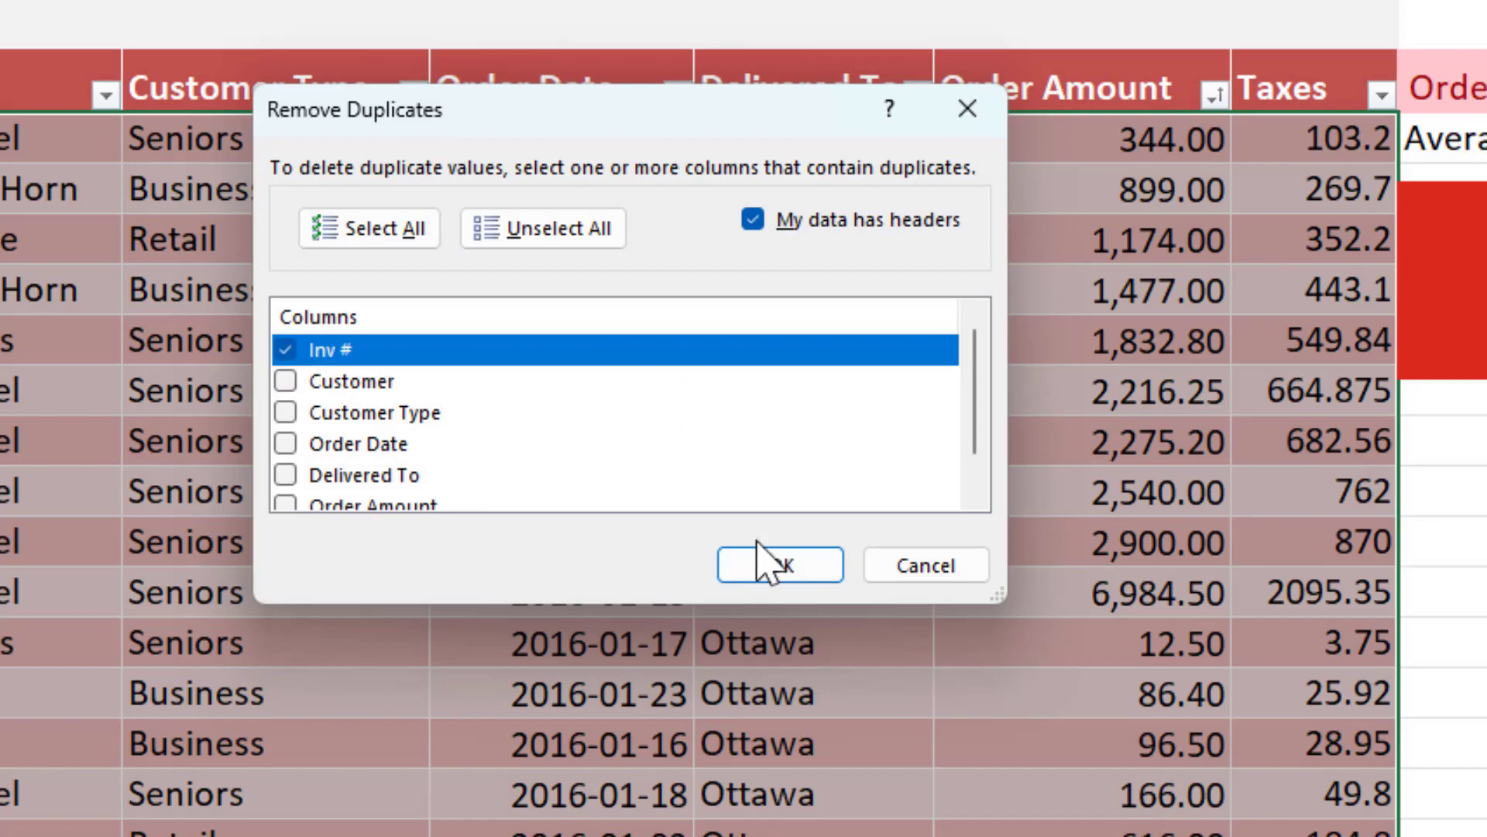
click(805, 569)
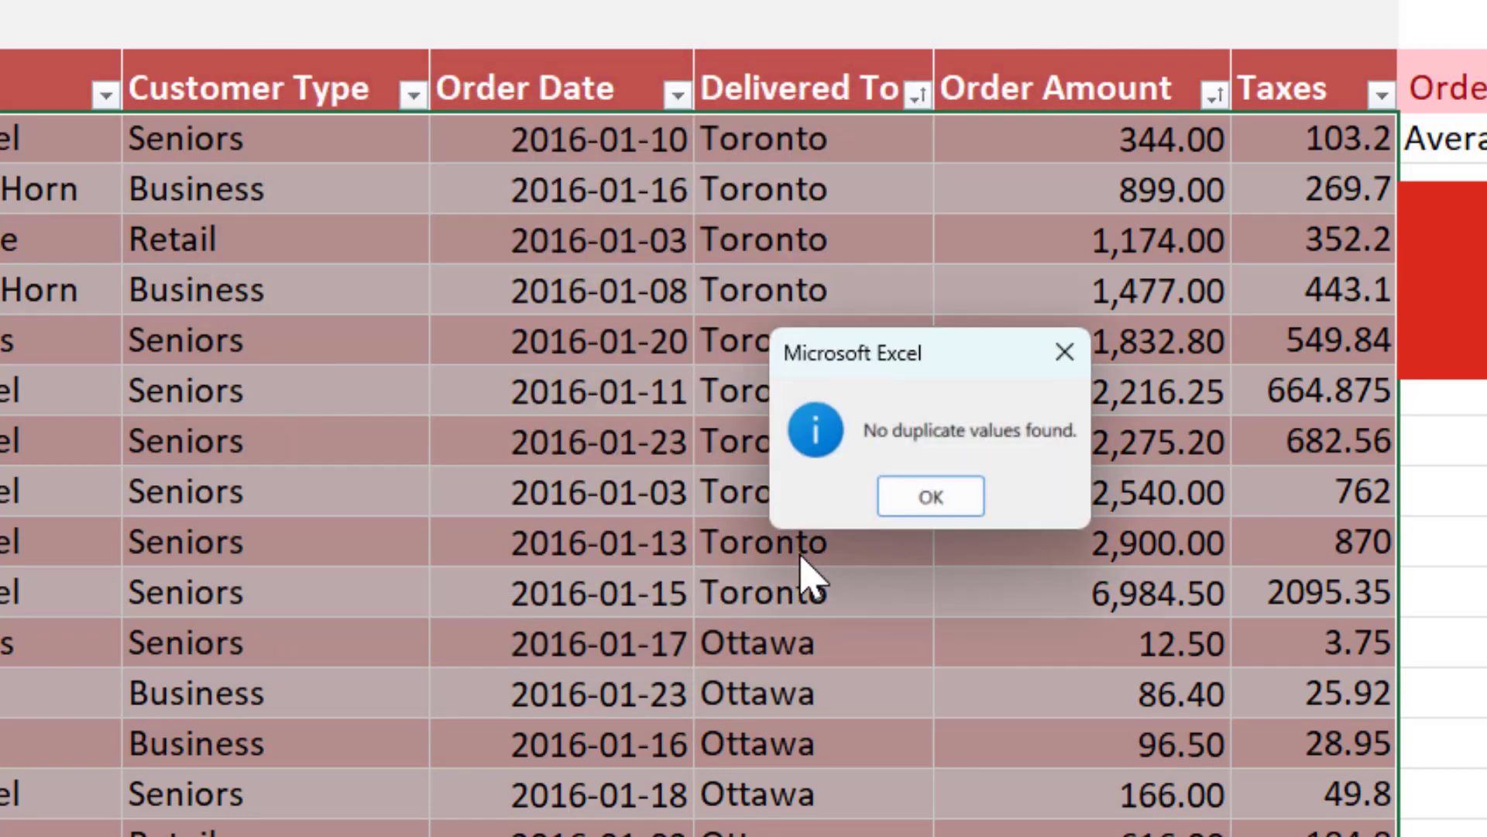
click(898, 505)
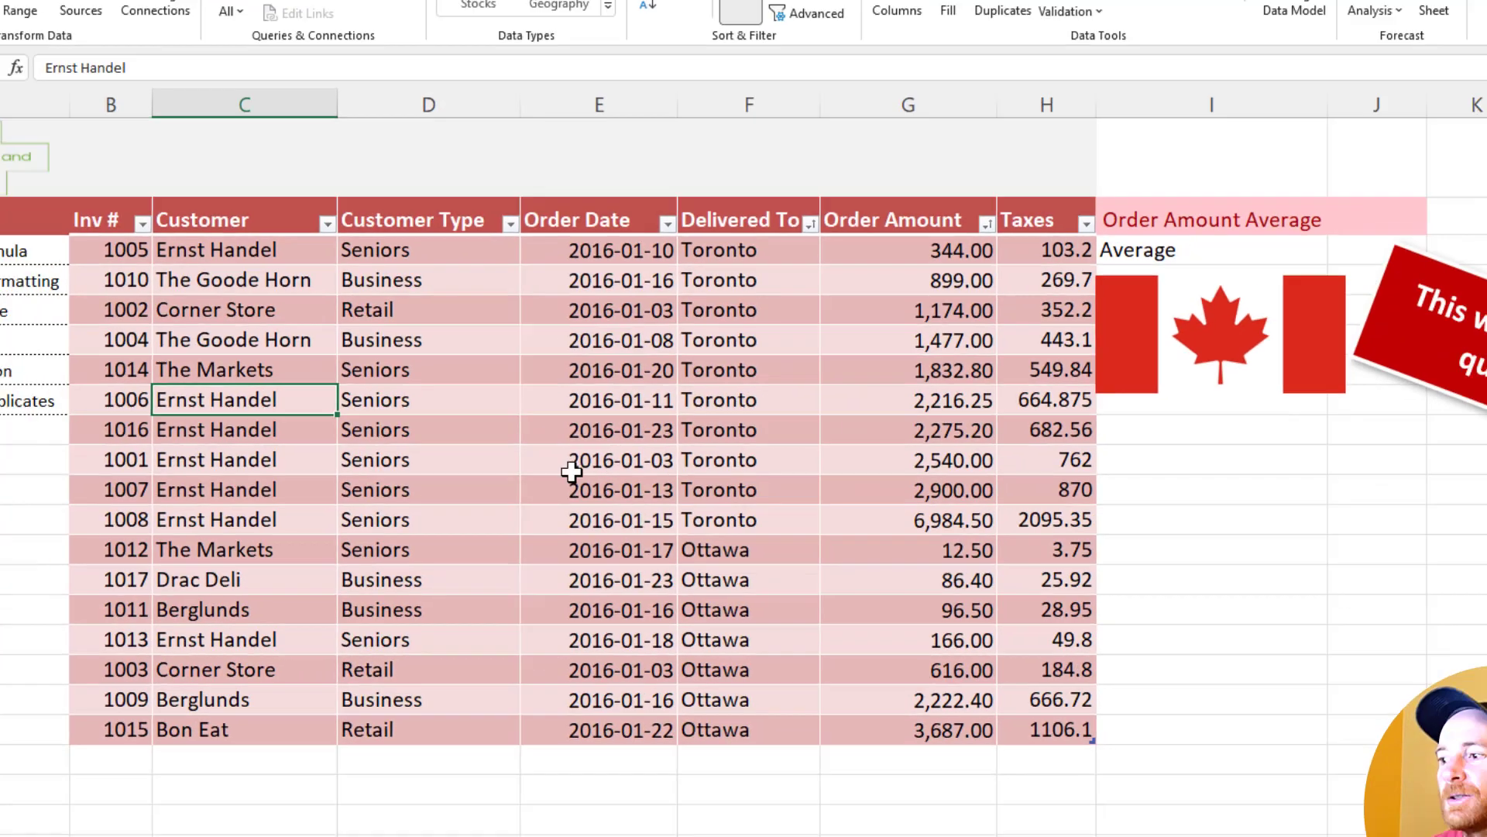